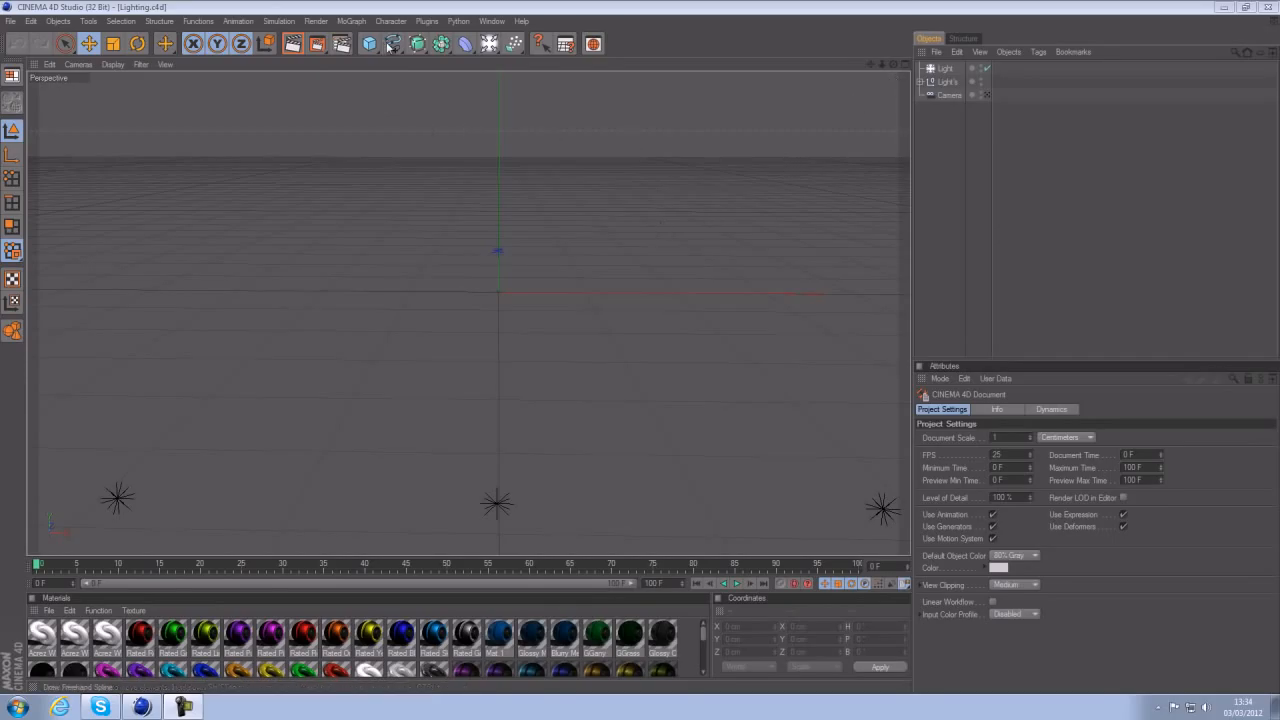
# Step: Add a MoText object reading "NORM" and shift it along X to about -144.6 cm
pyautogui.click(351, 21)
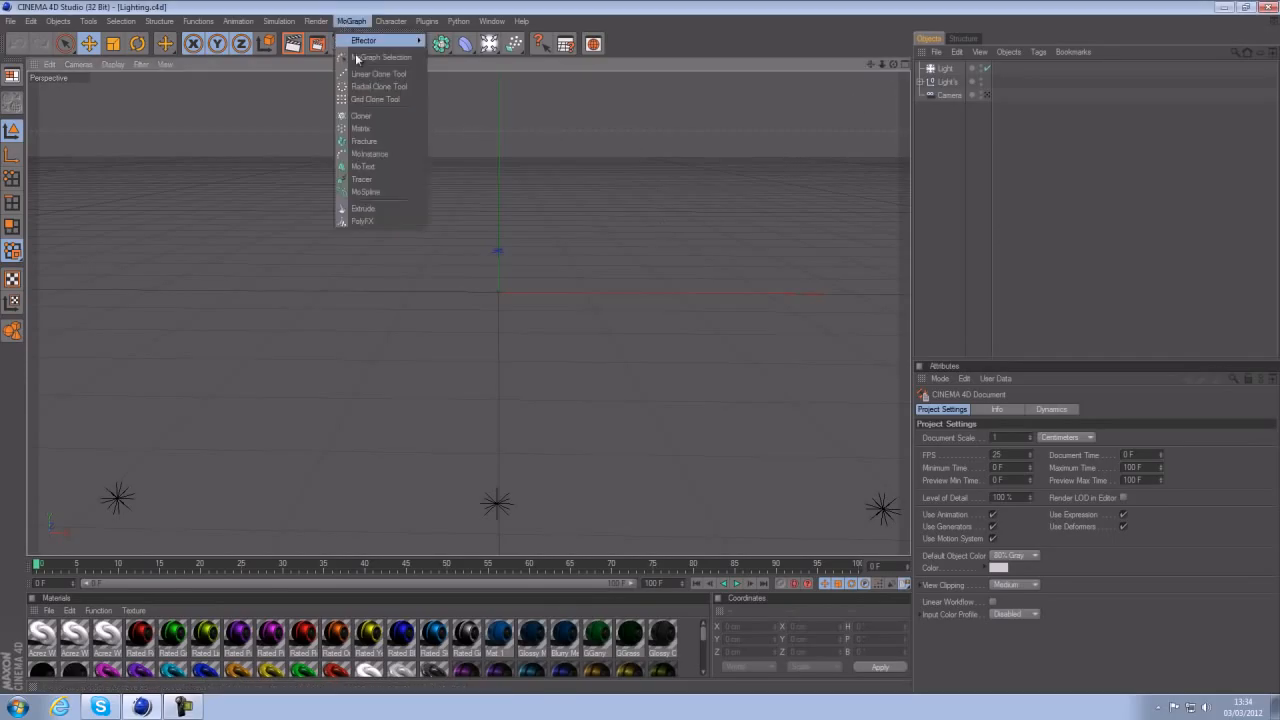
pyautogui.click(385, 166)
pyautogui.moveTo(617, 297); pyautogui.dragTo(490, 297)
pyautogui.moveTo(968, 490); pyautogui.dragTo(805, 449)
pyautogui.write('NORM')
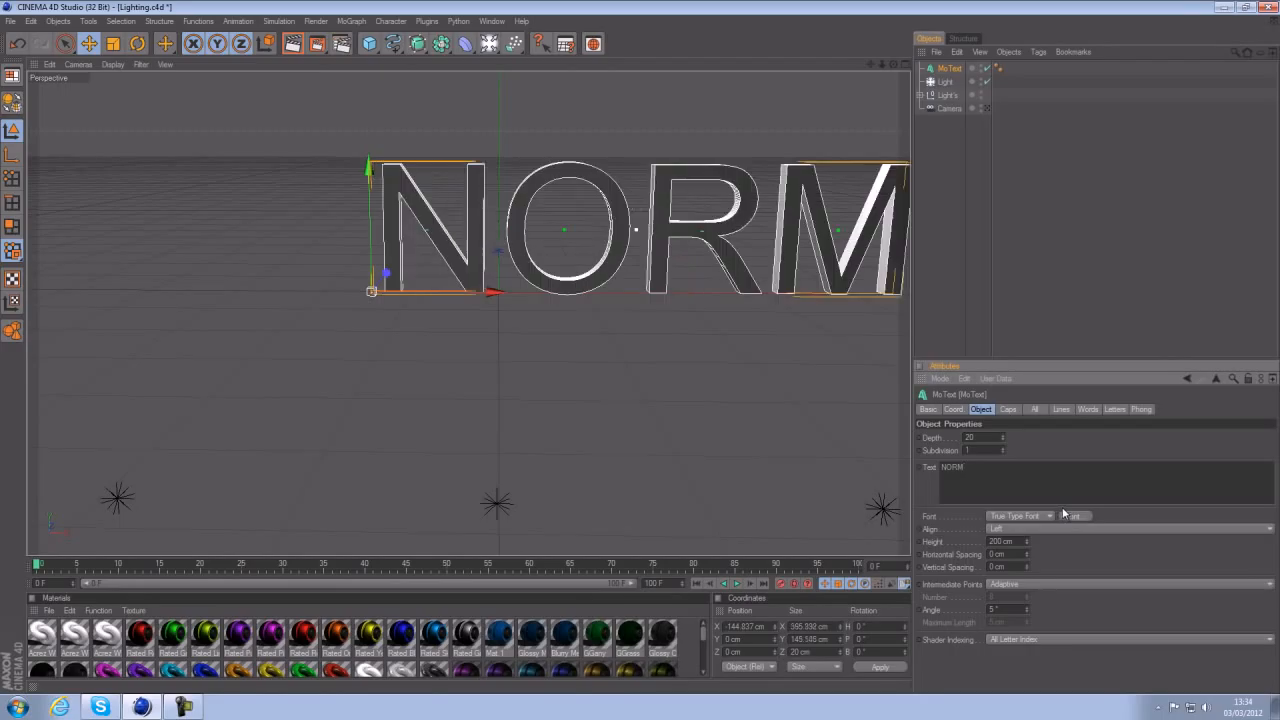
# Step: Change the text's font to Code Bold and shift the text along X to about -193.6 cm
pyautogui.click(1070, 516)
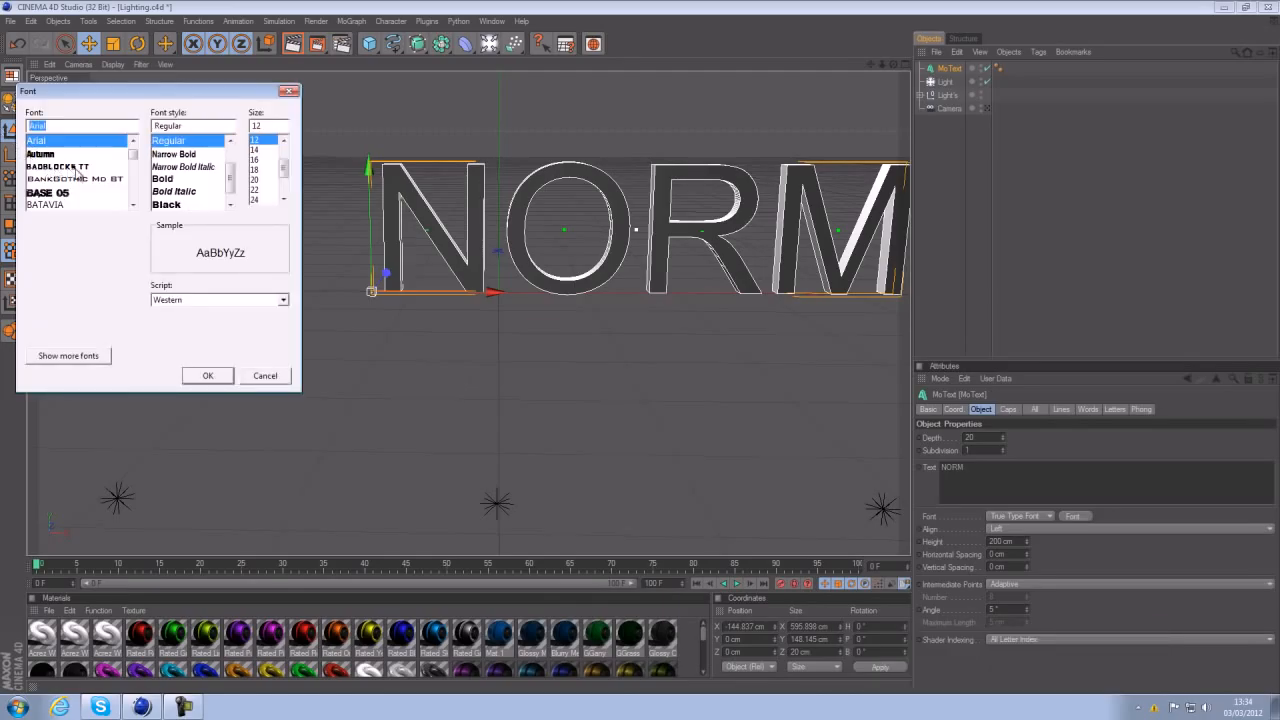
pyautogui.scroll(-8, 131, 160)
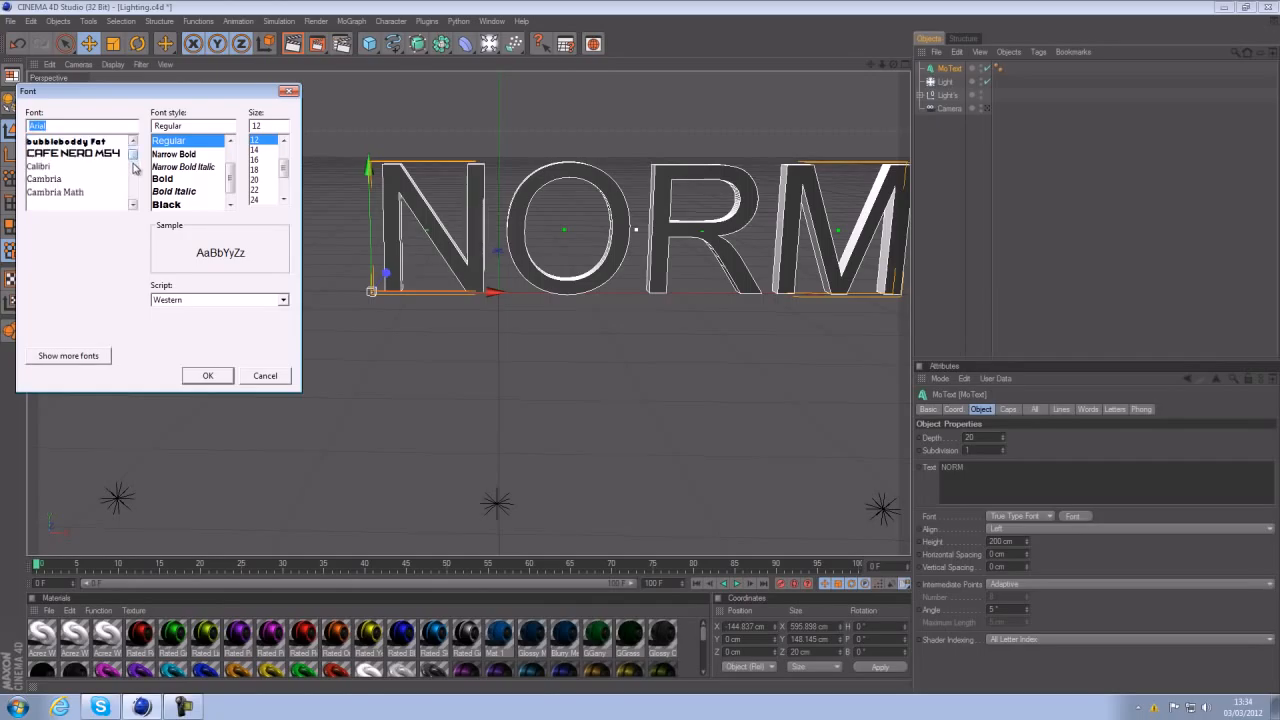
pyautogui.click(132, 144)
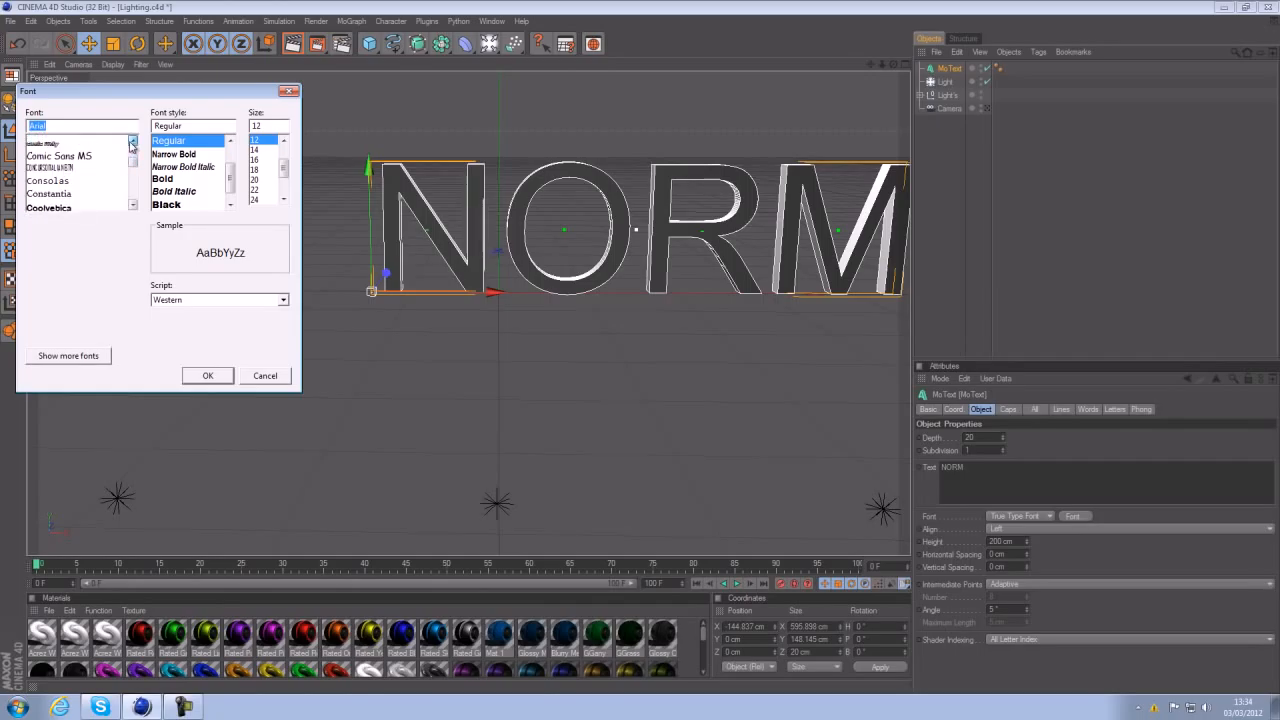
pyautogui.click(70, 165)
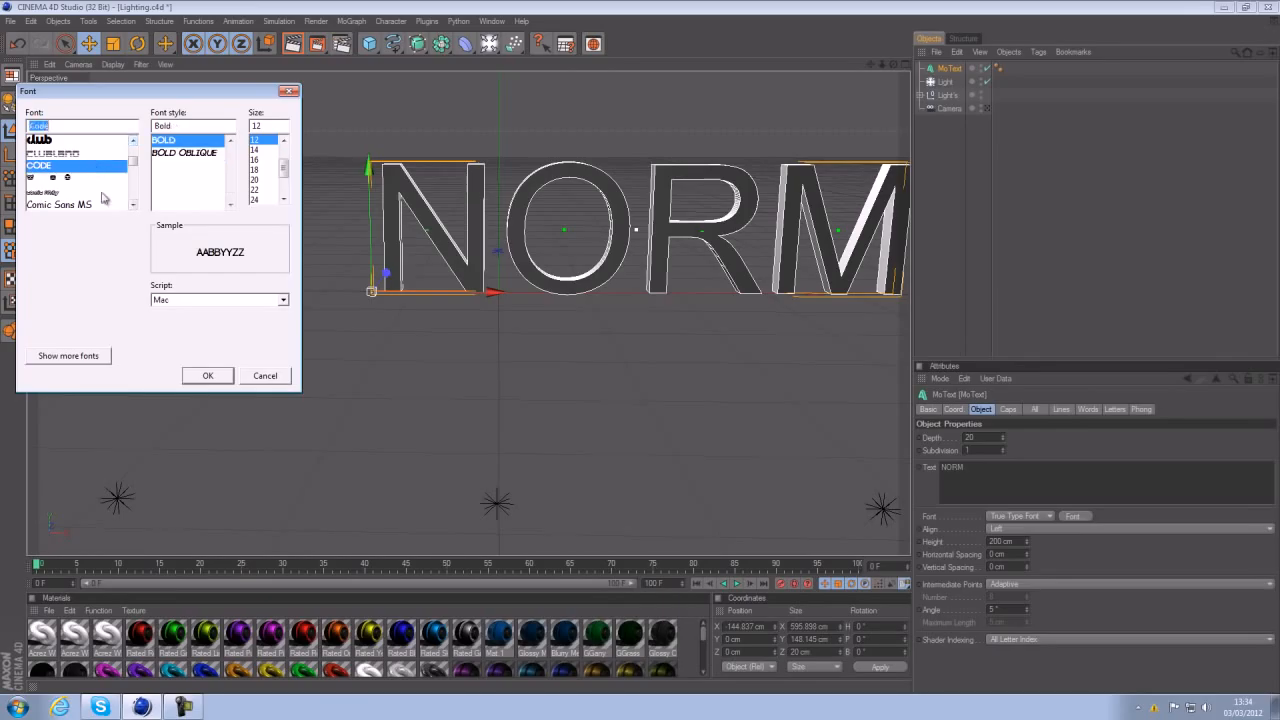
pyautogui.click(208, 377)
pyautogui.click(576, 227)
pyautogui.click(540, 258)
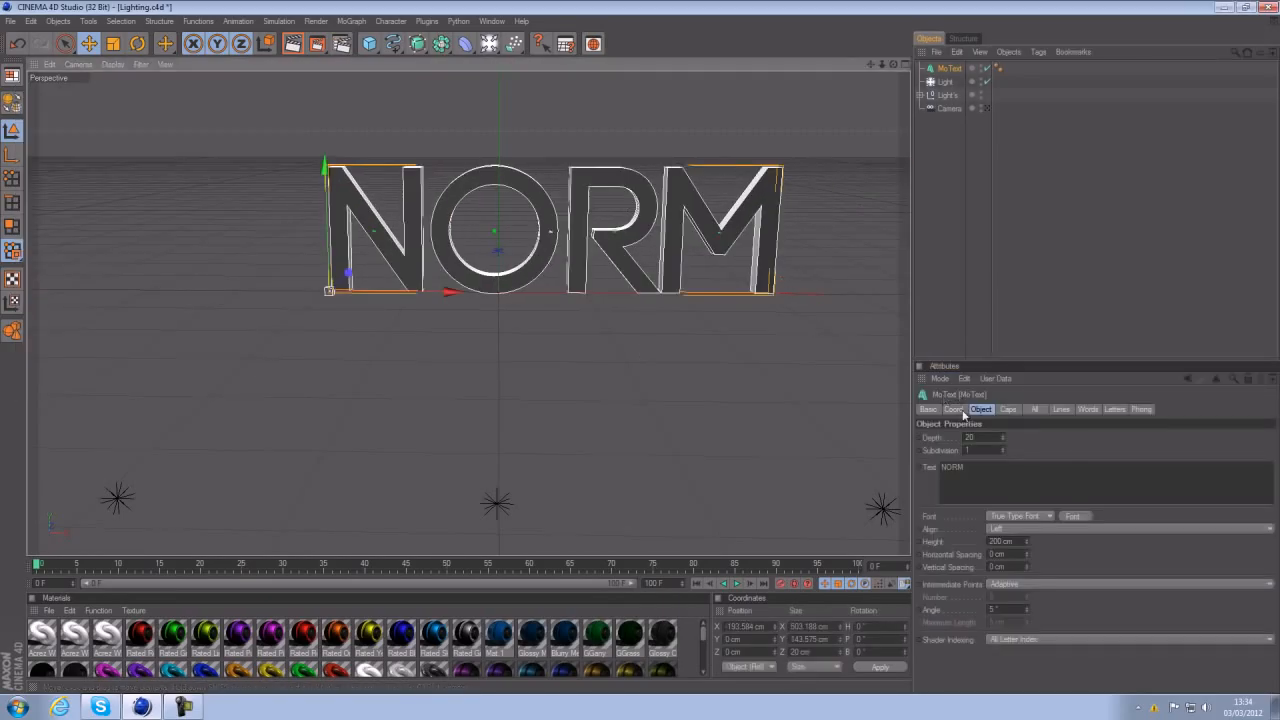
# Step: Set the MoText extrusion depth to 75 and deselect the object
pyautogui.moveTo(975, 438); pyautogui.dragTo(921, 420)
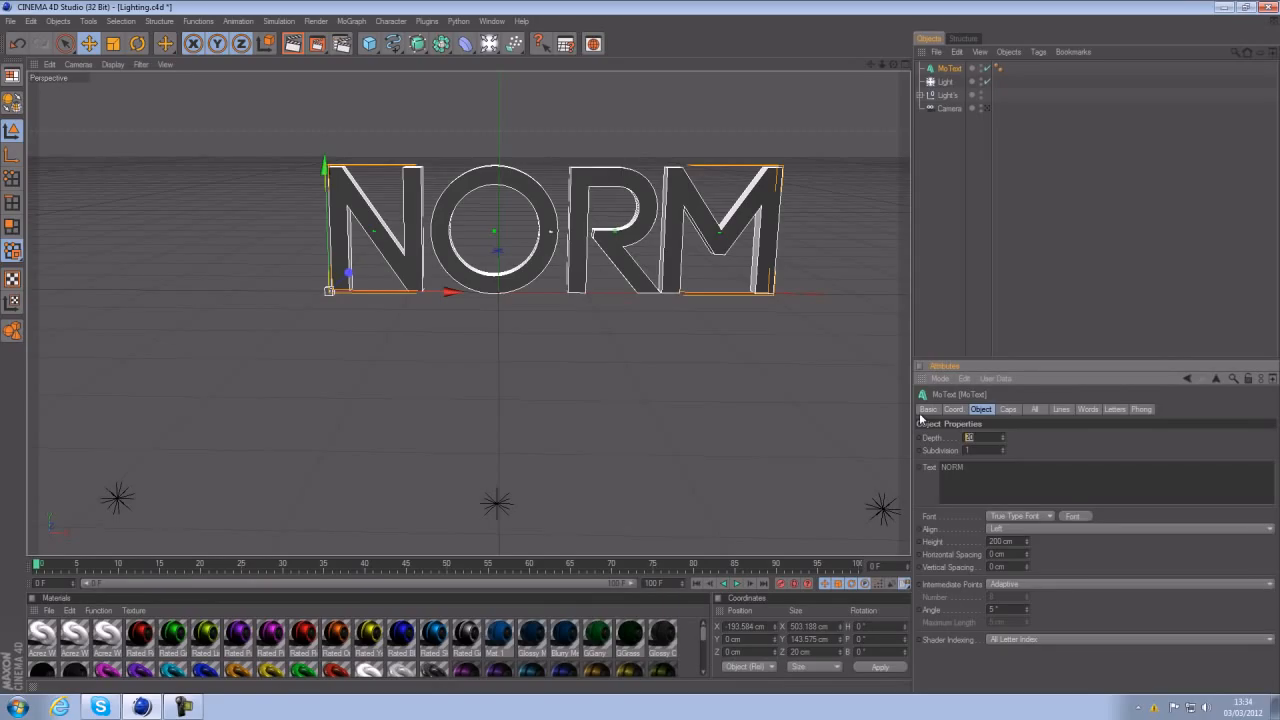
pyautogui.write('75')
pyautogui.press('Return')
pyautogui.click(1176, 162)
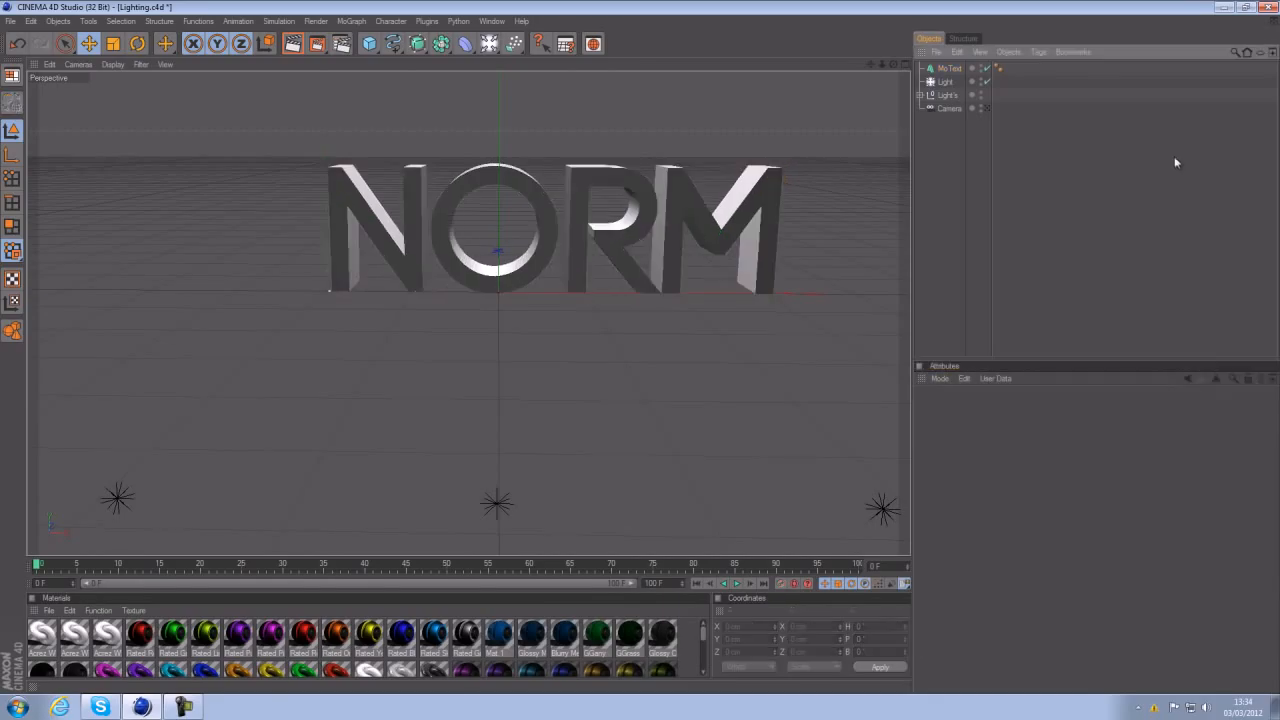
# Step: Open the Thrausi fracture plugin with the NORM MoText object selected
pyautogui.click(947, 68)
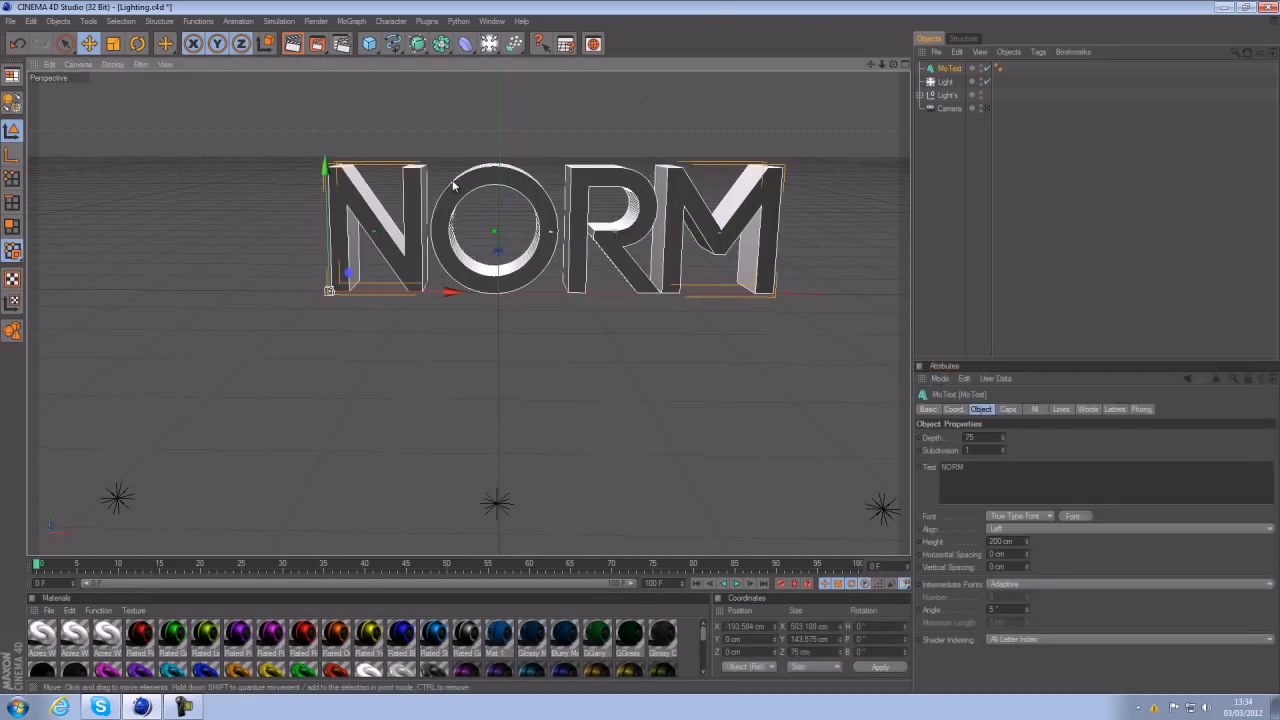
pyautogui.click(423, 23)
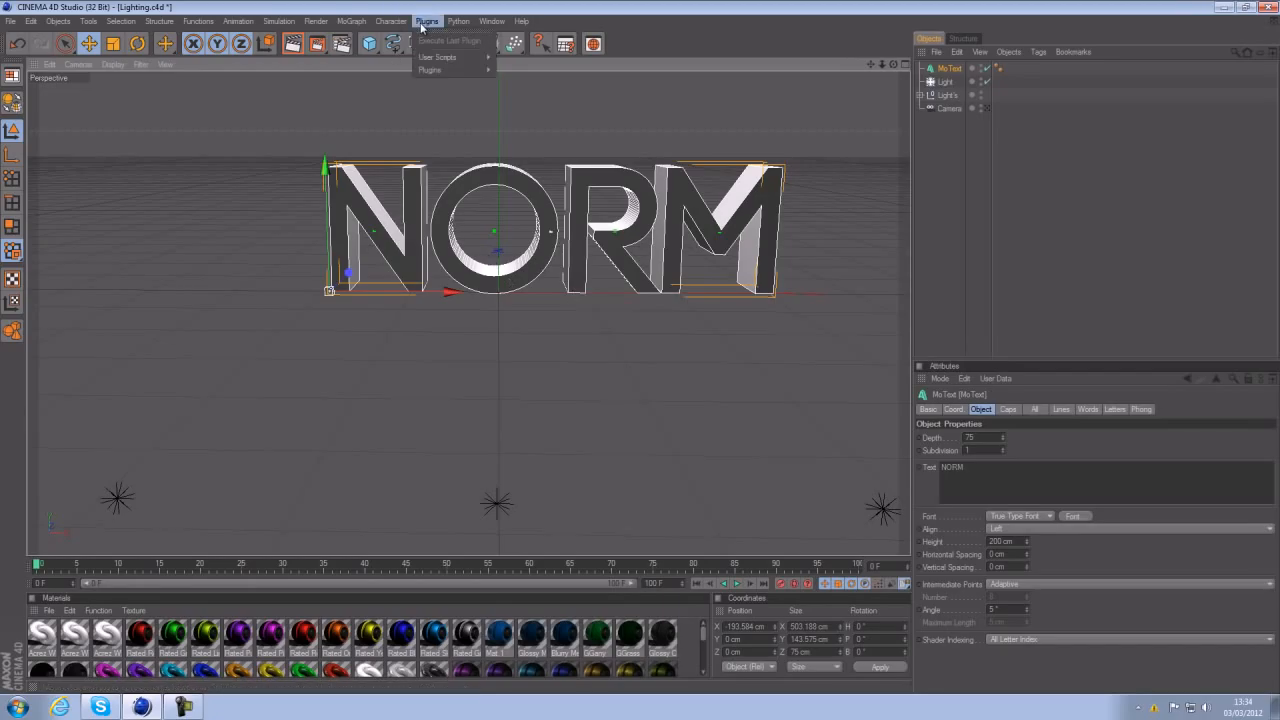
pyautogui.click(448, 70)
pyautogui.click(433, 24)
pyautogui.moveTo(450, 70)
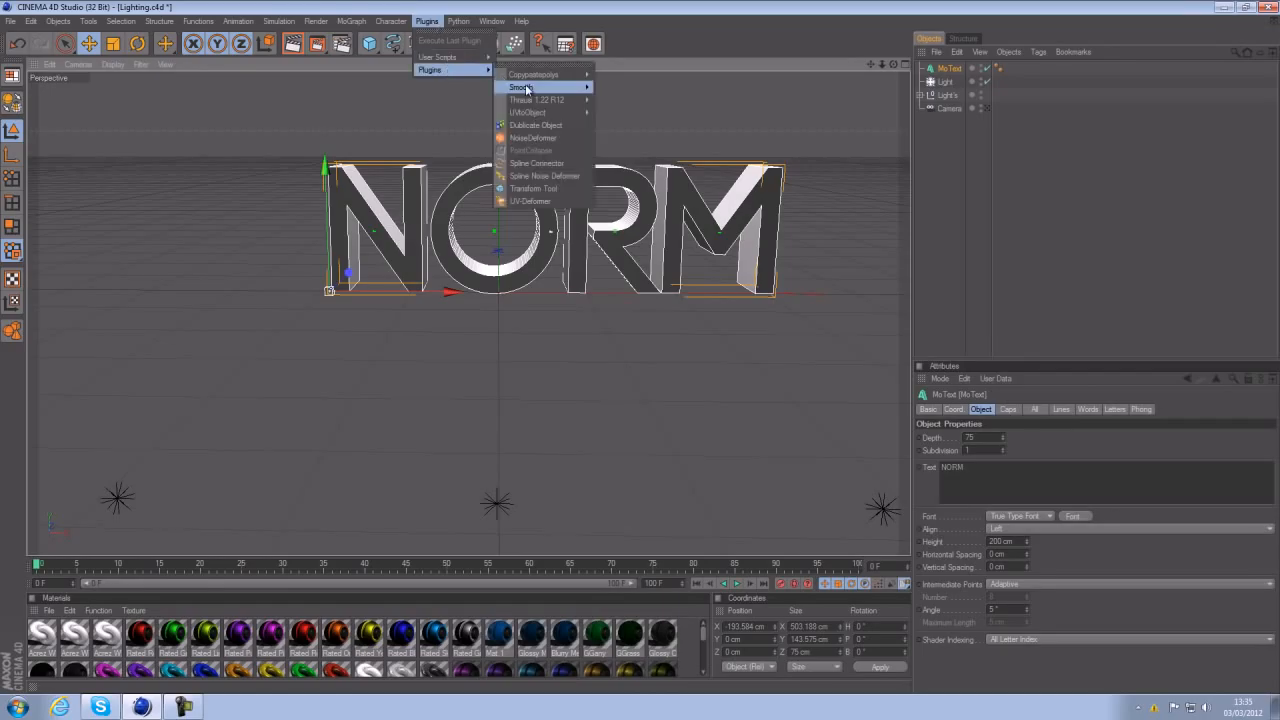
pyautogui.moveTo(545, 101)
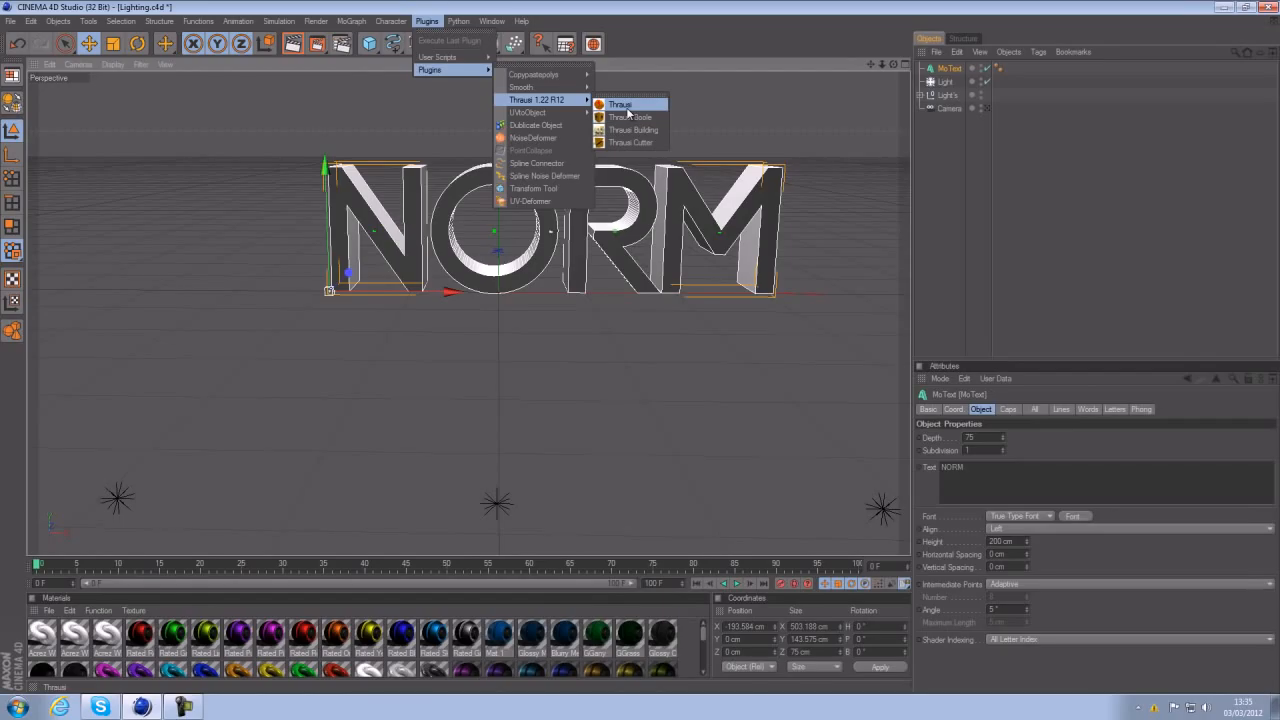
pyautogui.click(628, 112)
pyautogui.moveTo(614, 20); pyautogui.dragTo(180, 140)
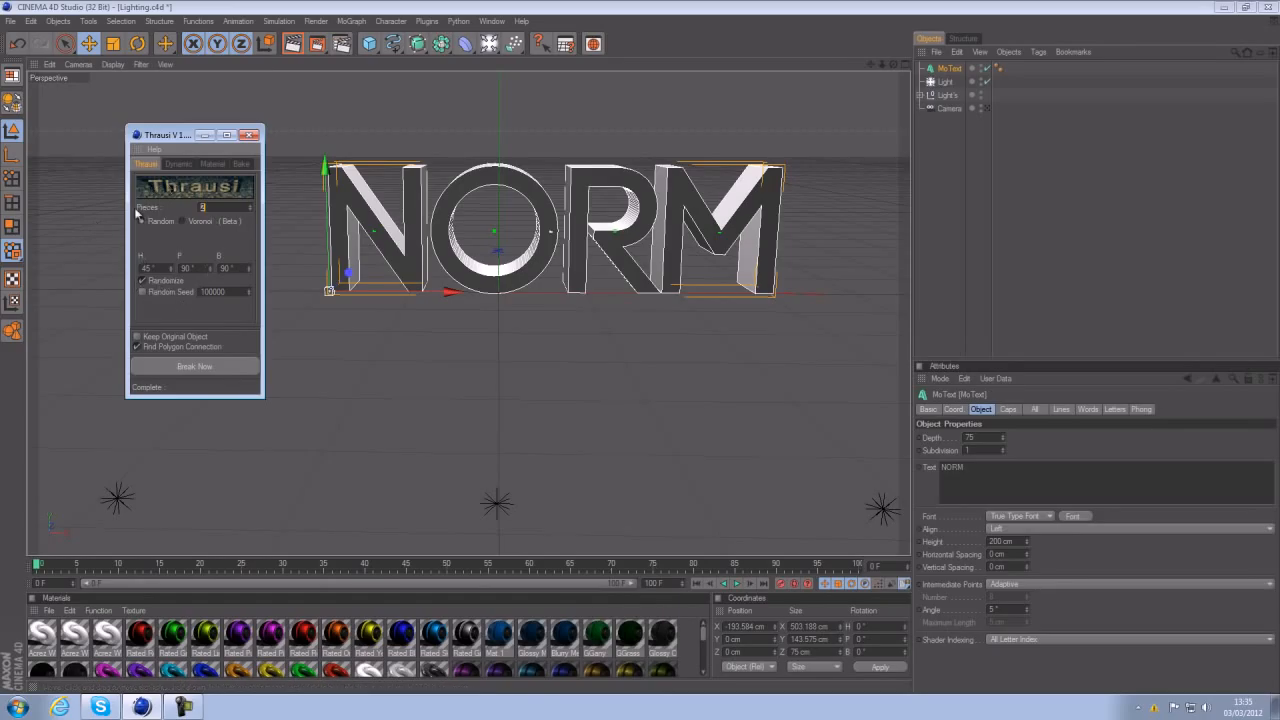
# Step: Break the text with Thrausi into 8 random pieces per letter and close the plugin
pyautogui.moveTo(242, 207); pyautogui.dragTo(142, 210)
pyautogui.moveTo(175, 134); pyautogui.dragTo(190, 96)
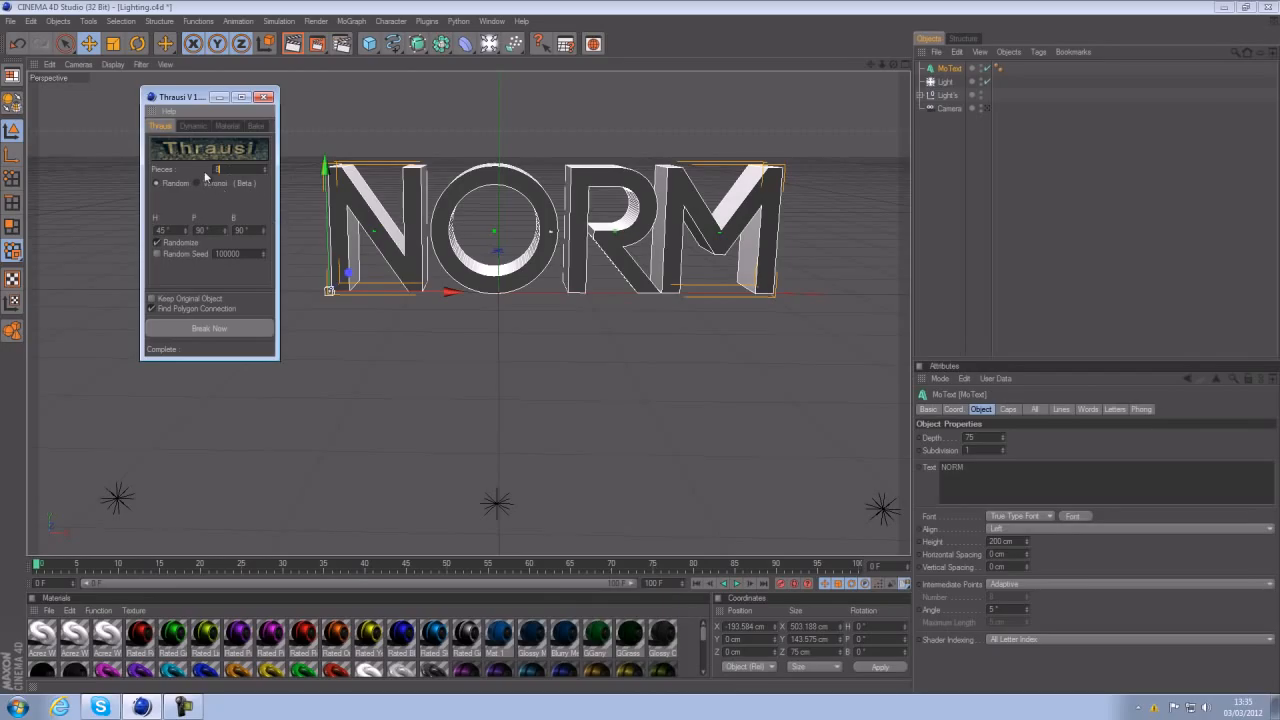
pyautogui.click(201, 328)
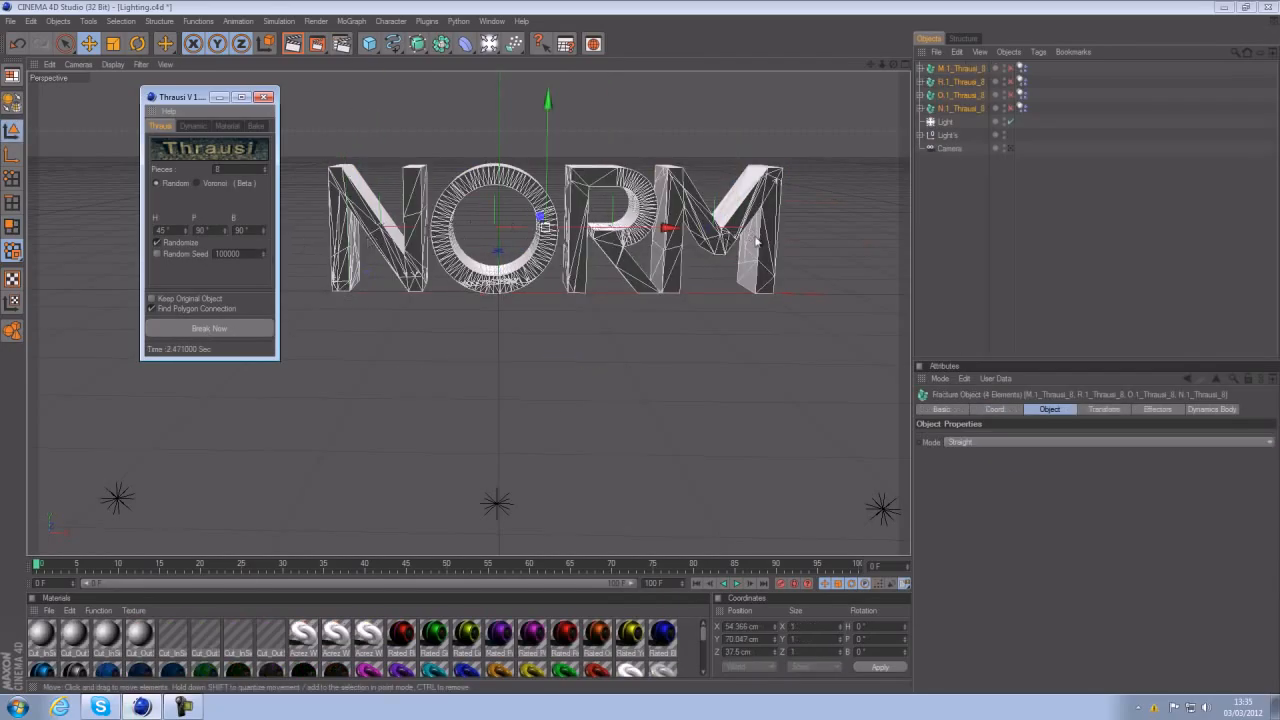
pyautogui.click(263, 97)
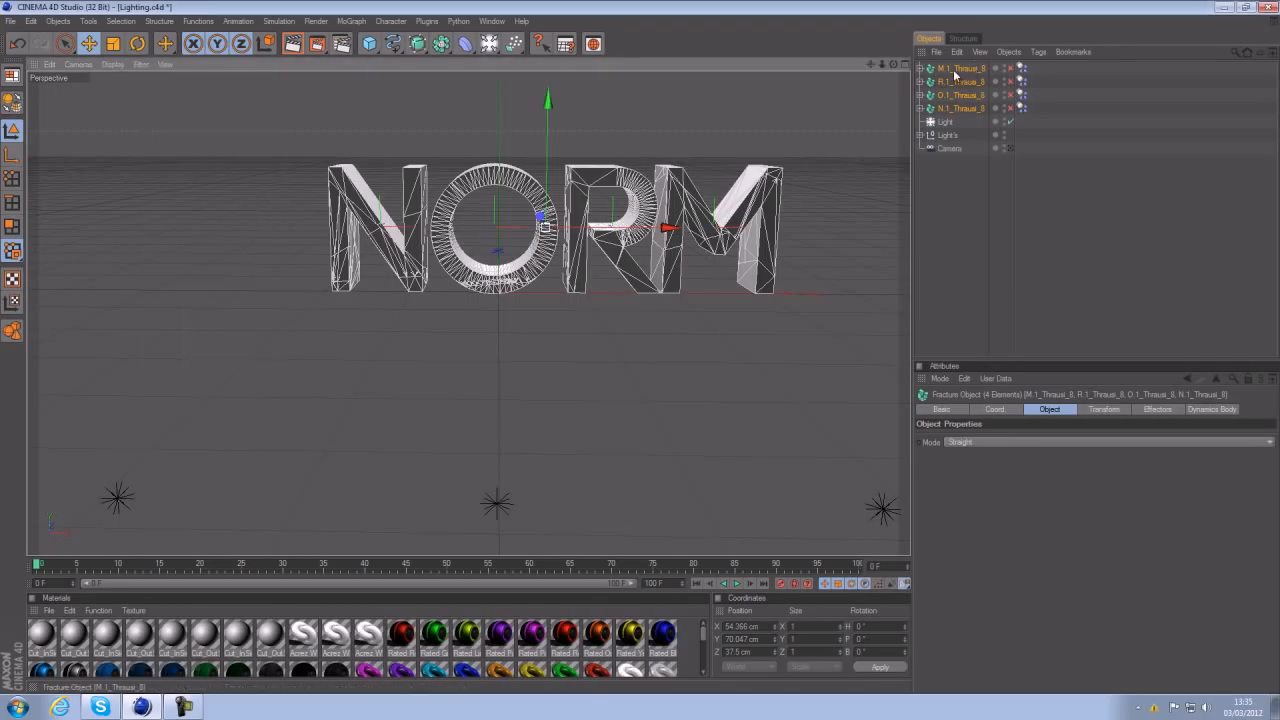
# Step: Inspect one broken fragment of the letter O and clear the selection
pyautogui.click(950, 229)
pyautogui.click(539, 263)
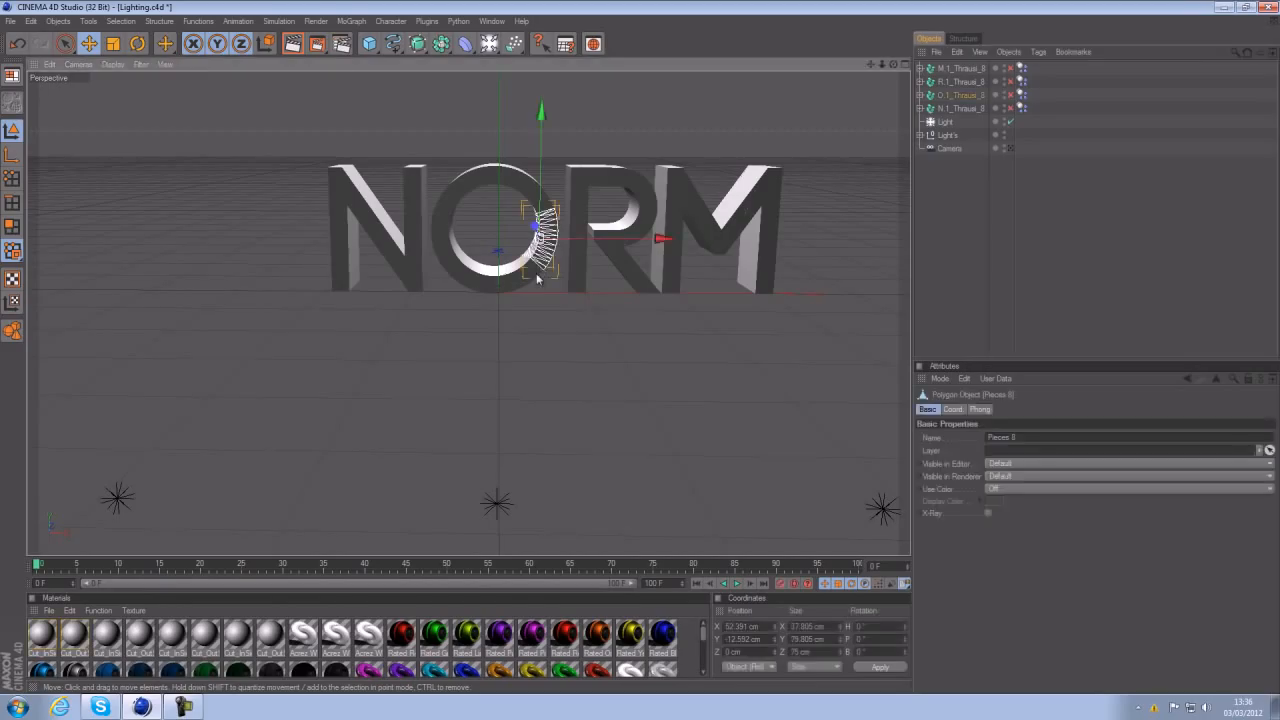
pyautogui.click(1088, 218)
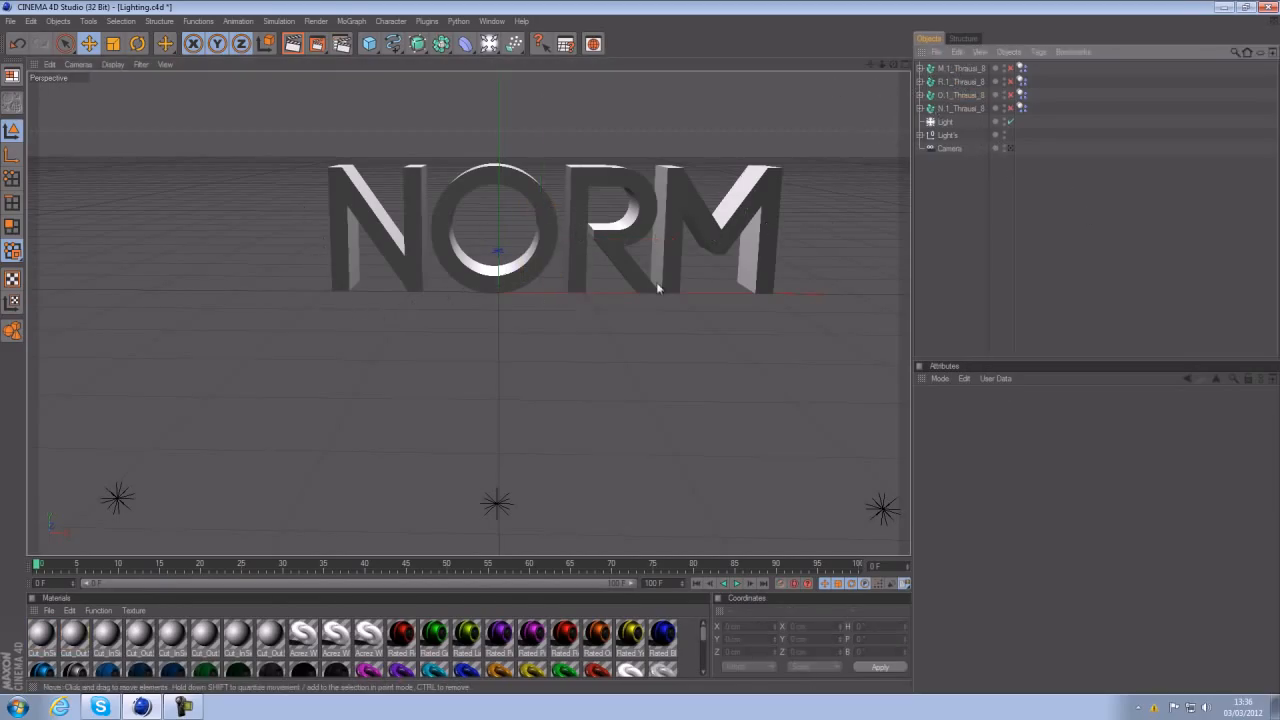
# Step: Add a Platonic object and place it behind the text at about X 42.6 cm, Y 57 cm
pyautogui.click(367, 47)
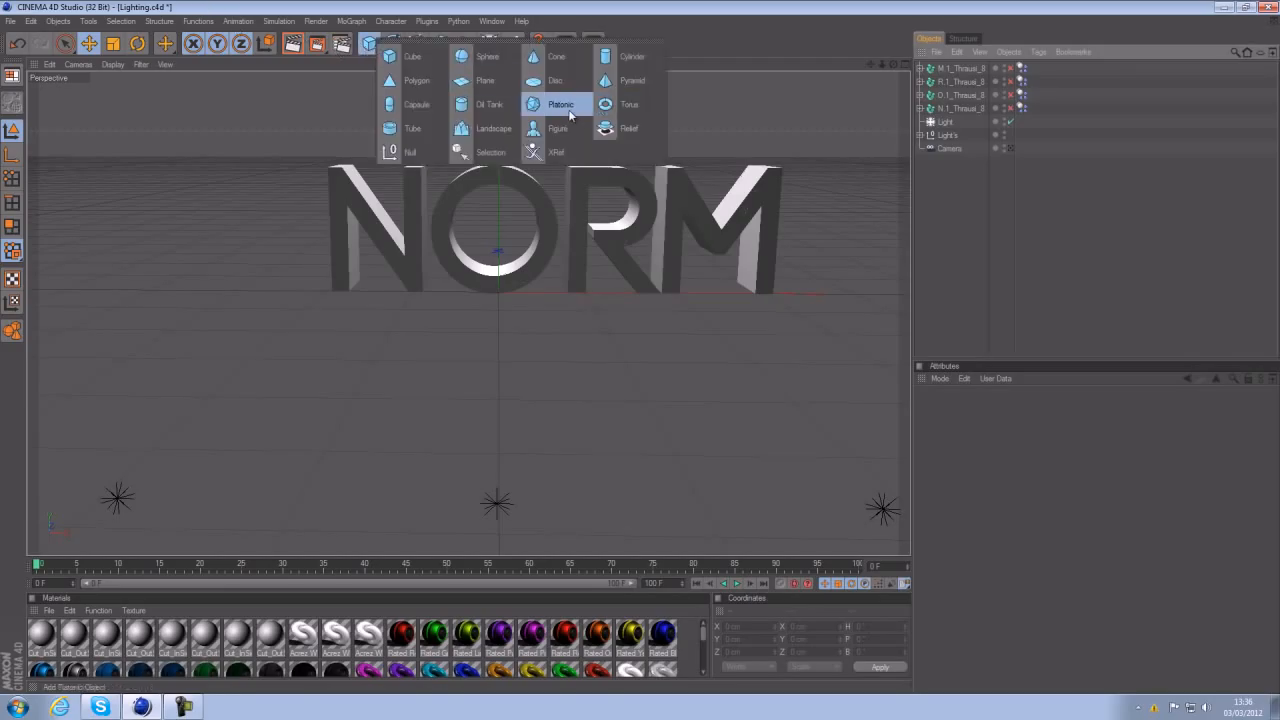
pyautogui.click(570, 116)
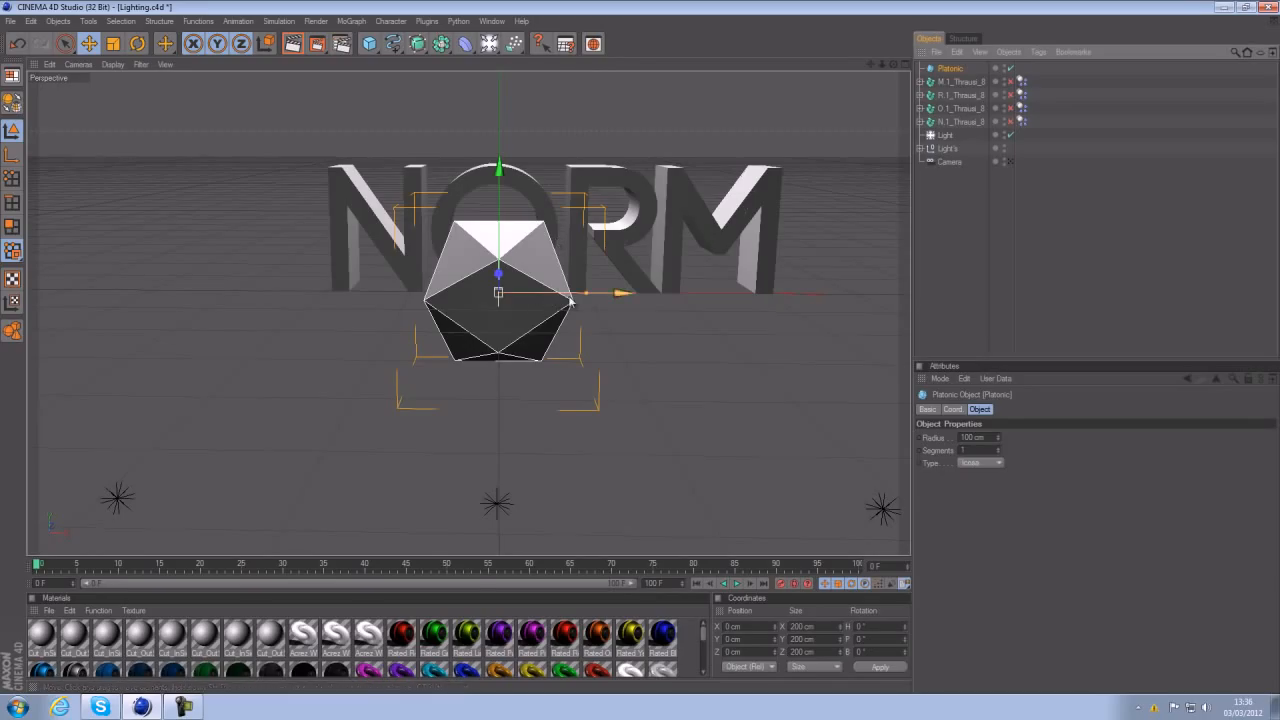
pyautogui.moveTo(570, 300); pyautogui.dragTo(651, 353)
pyautogui.moveTo(541, 214); pyautogui.dragTo(541, 164)
pyautogui.moveTo(605, 252); pyautogui.dragTo(601, 252)
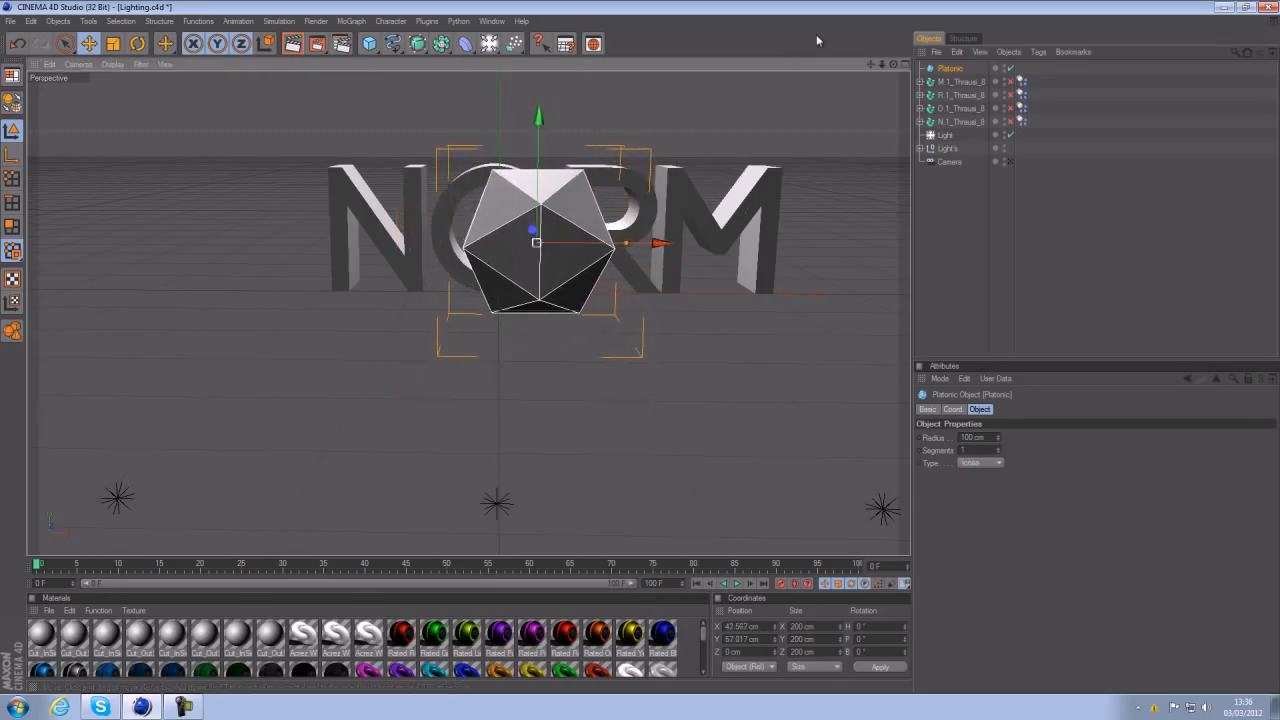
pyautogui.click(906, 64)
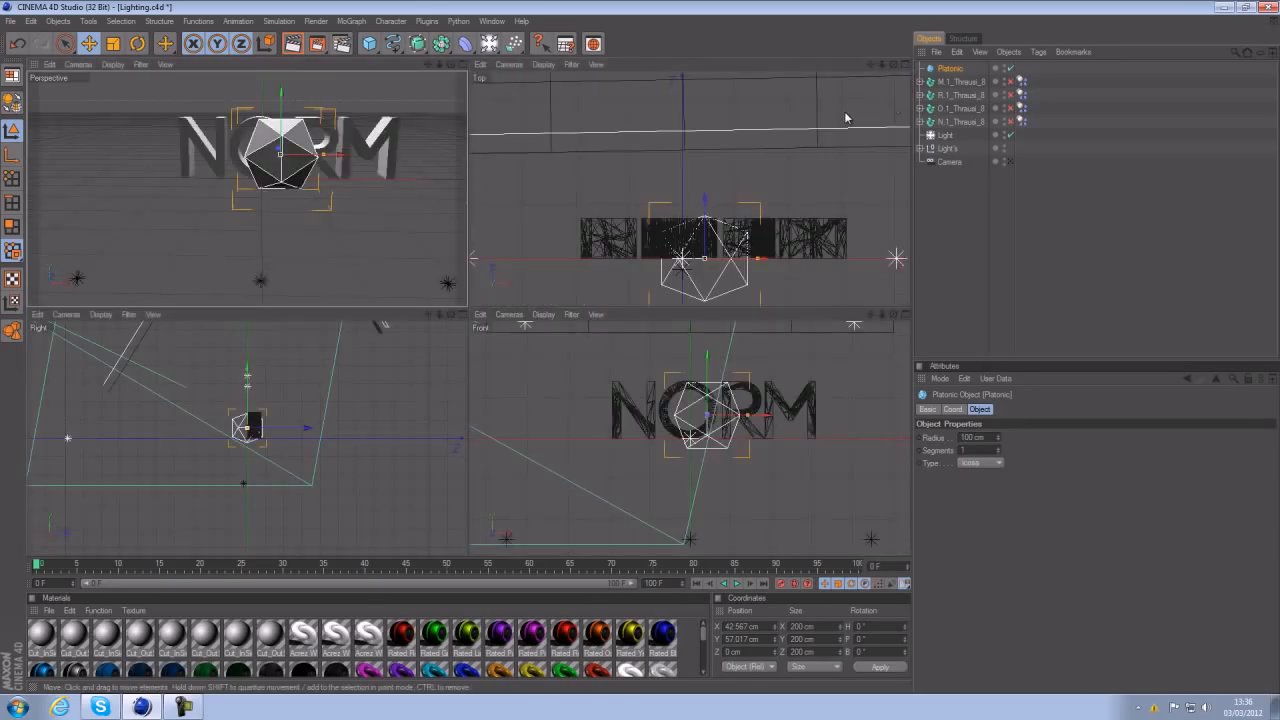
pyautogui.moveTo(703, 208); pyautogui.dragTo(703, 156)
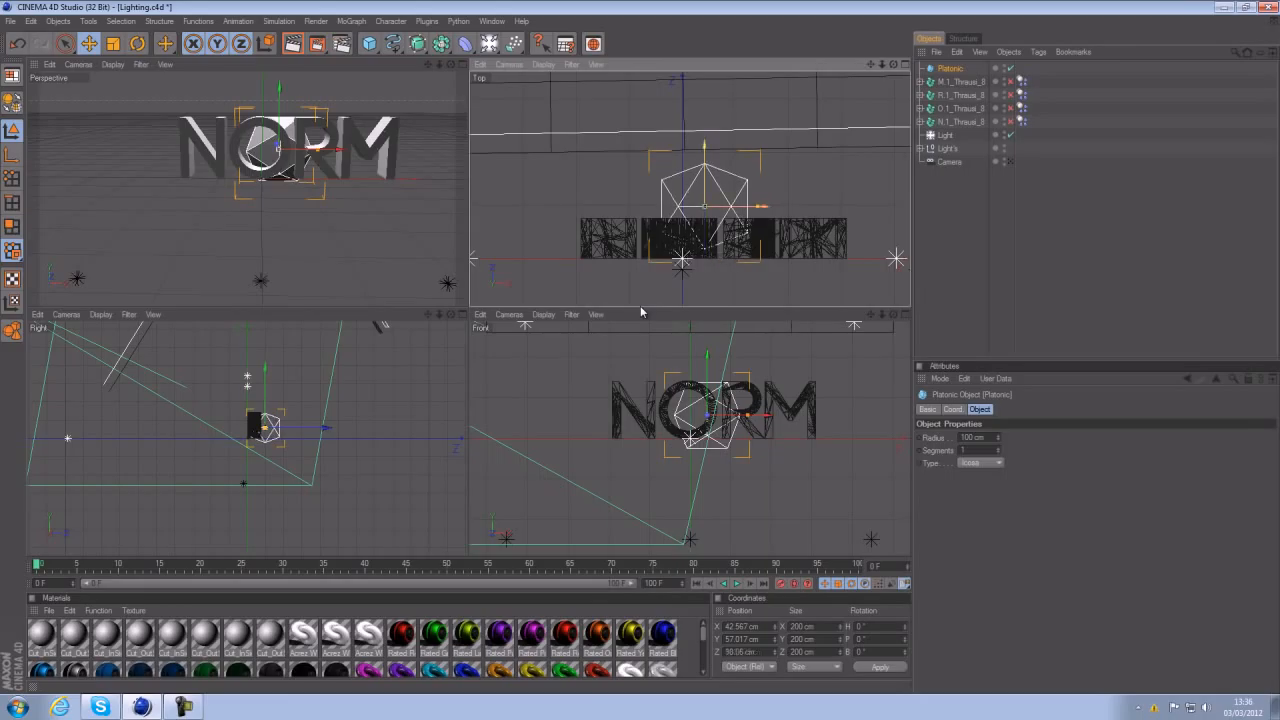
# Step: Duplicate the Platonic twice and arrange the three solids side by side behind the whole width of the text
pyautogui.moveTo(760, 206); pyautogui.dragTo(641, 313)
pyautogui.click(965, 83)
pyautogui.click(948, 97)
pyautogui.moveTo(738, 206); pyautogui.dragTo(748, 206)
pyautogui.click(1010, 268)
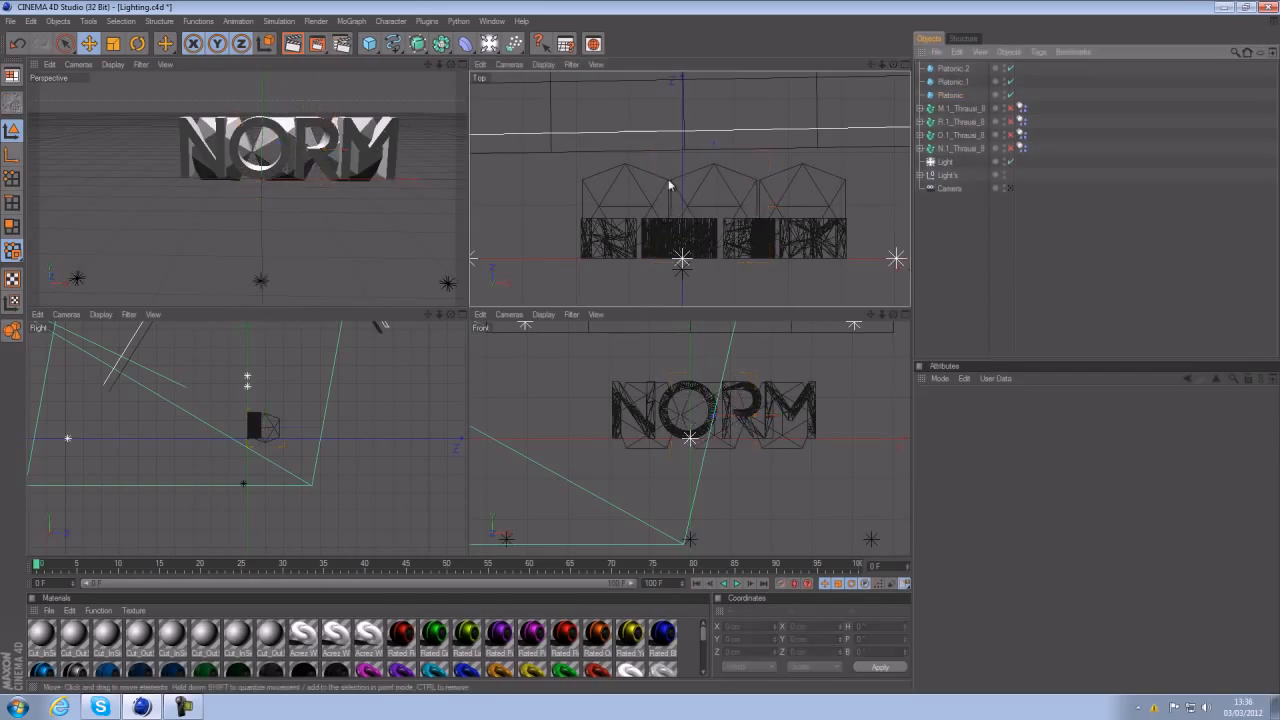
# Step: Copy the Dynamics Body tag from the letter M's fracture object onto all three Platonic objects
pyautogui.click(461, 63)
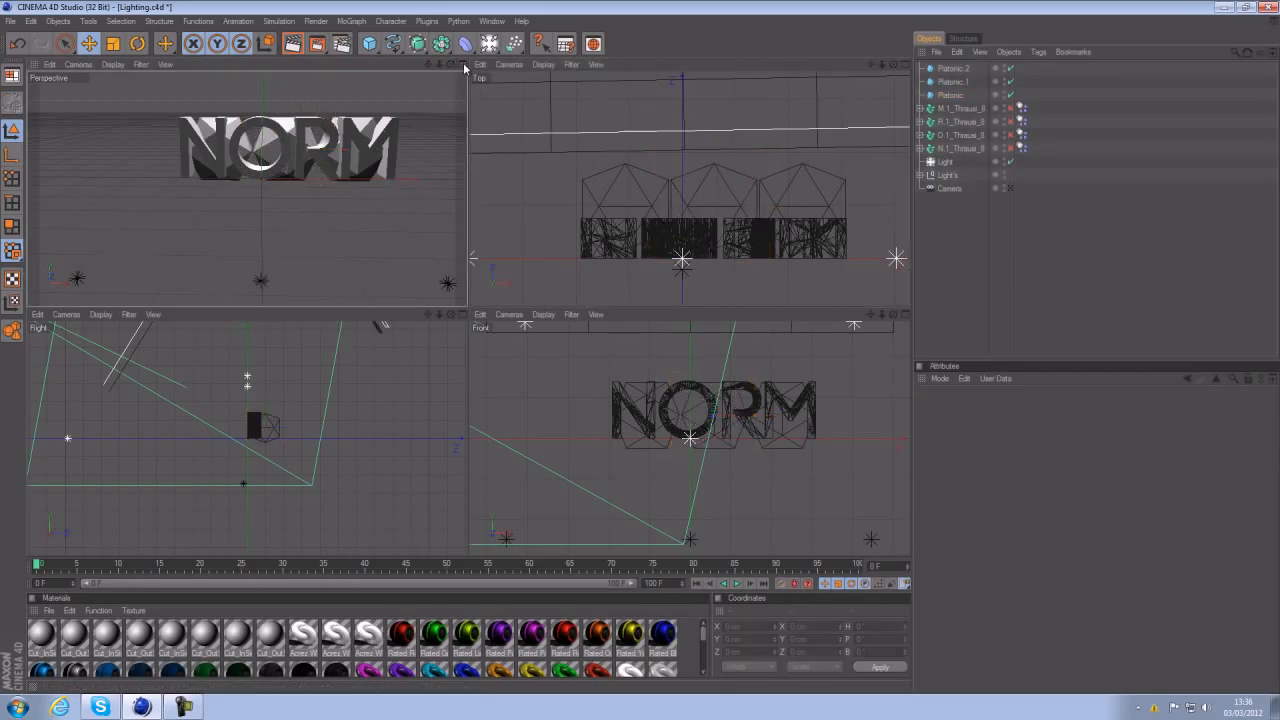
pyautogui.click(1020, 110)
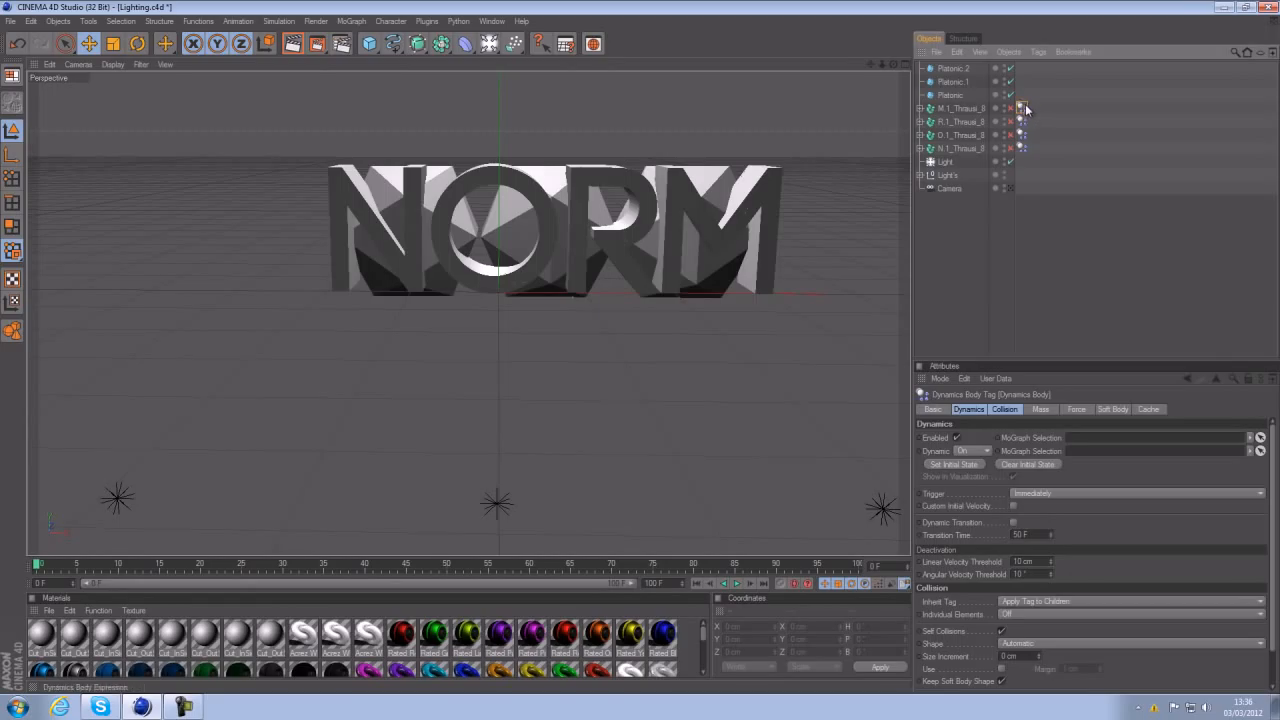
pyautogui.keyDown('ctrl'); pyautogui.moveTo(1023, 106); pyautogui.dragTo(1022, 93); pyautogui.keyUp('ctrl')
pyautogui.keyDown('ctrl'); pyautogui.moveTo(1022, 94); pyautogui.dragTo(1022, 68); pyautogui.keyUp('ctrl')
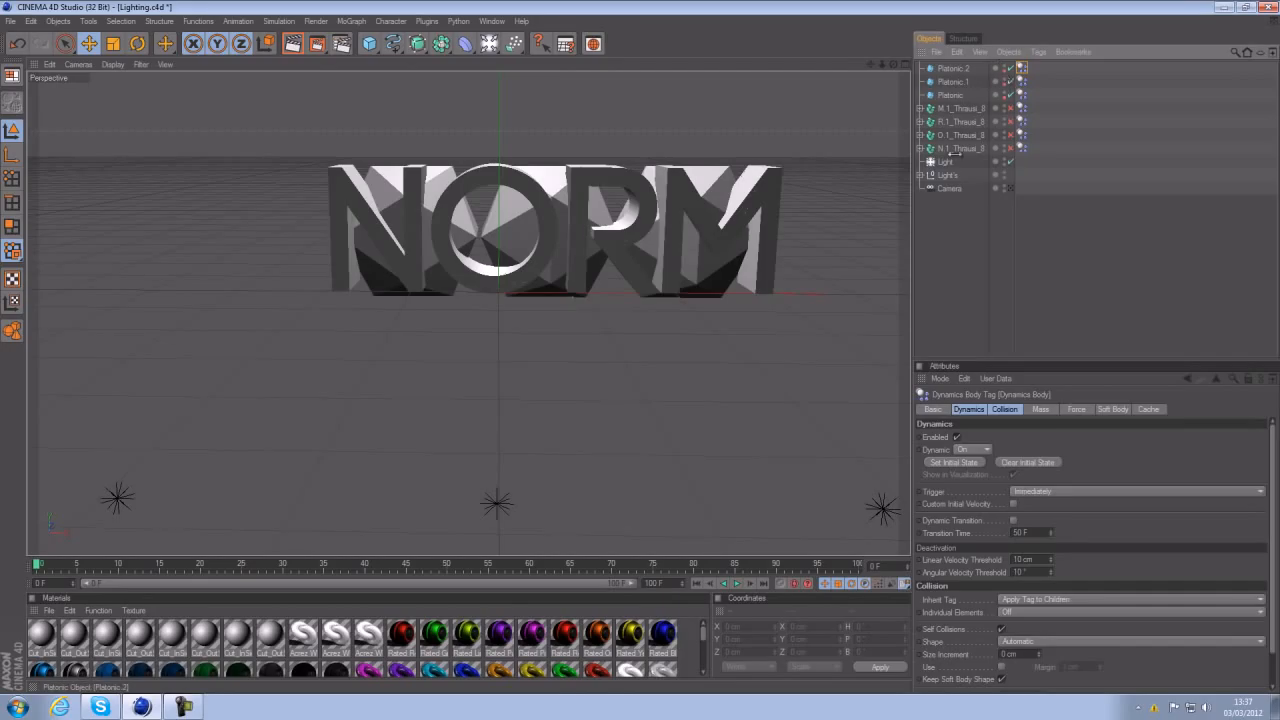
pyautogui.click(1098, 324)
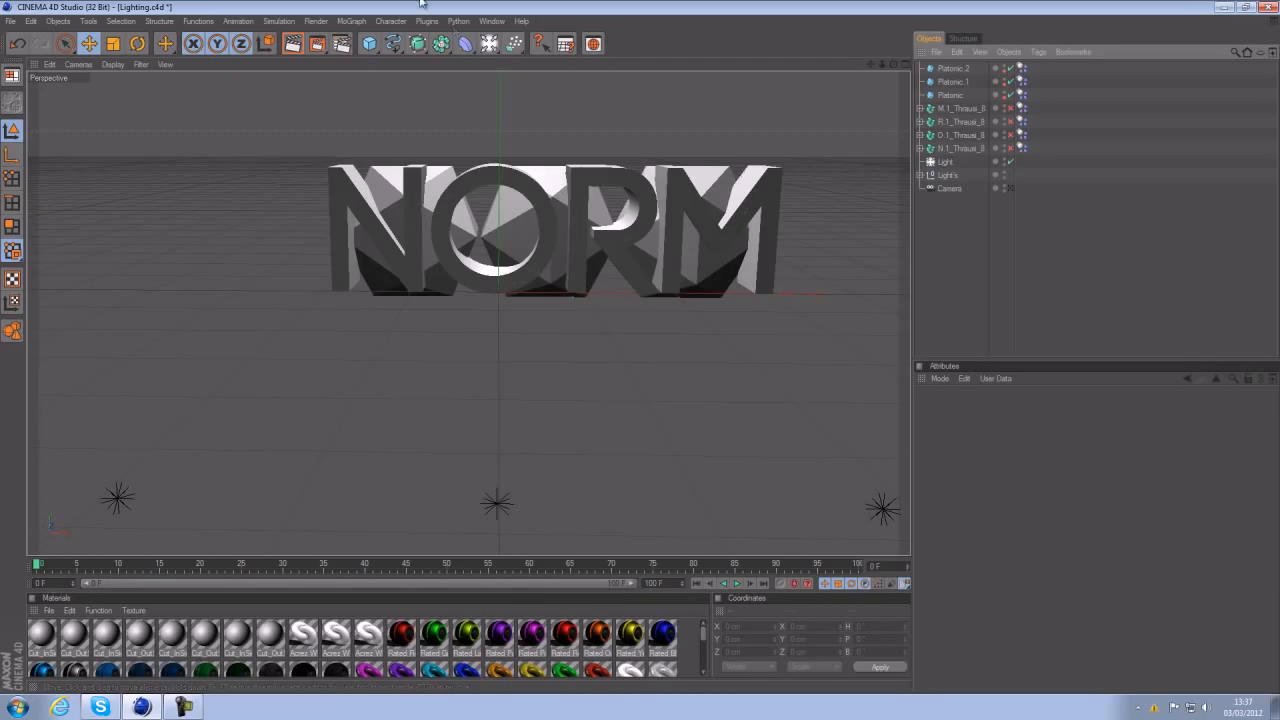
# Step: Scrub the dynamics simulation forward to frame 20 and set the timeline back to frame 1
pyautogui.click(44, 566)
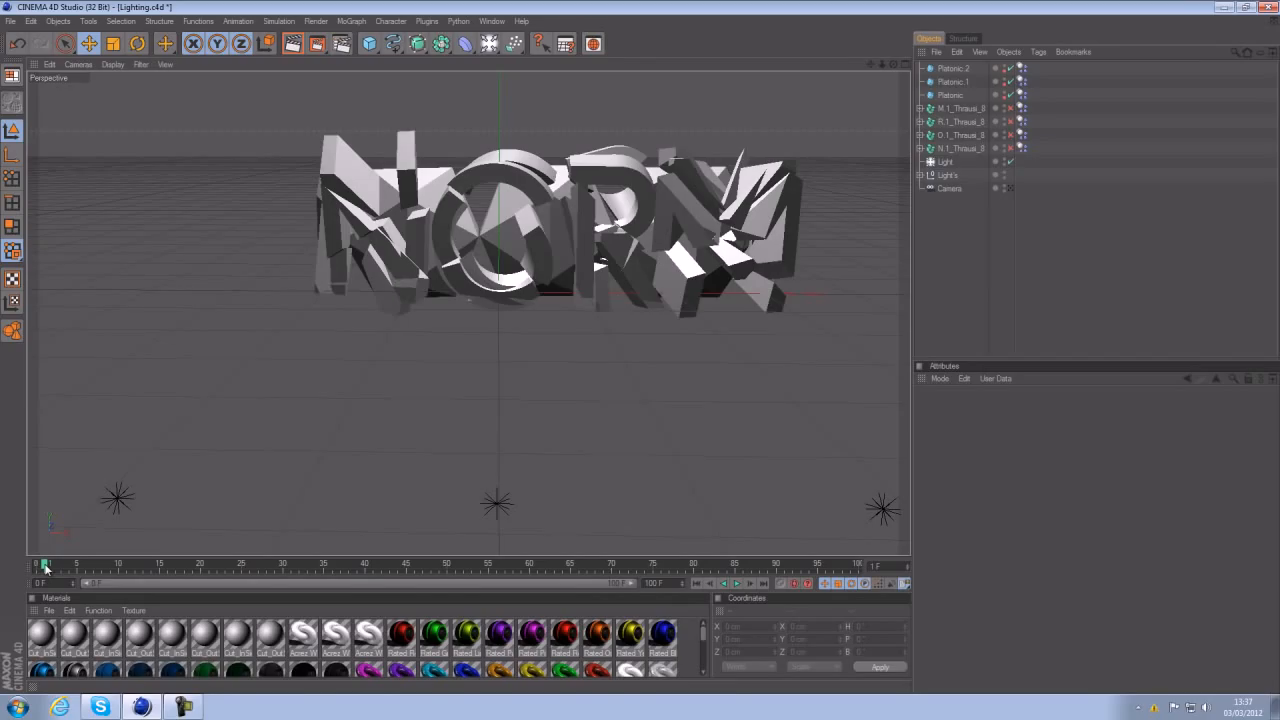
pyautogui.moveTo(44, 566); pyautogui.dragTo(200, 568)
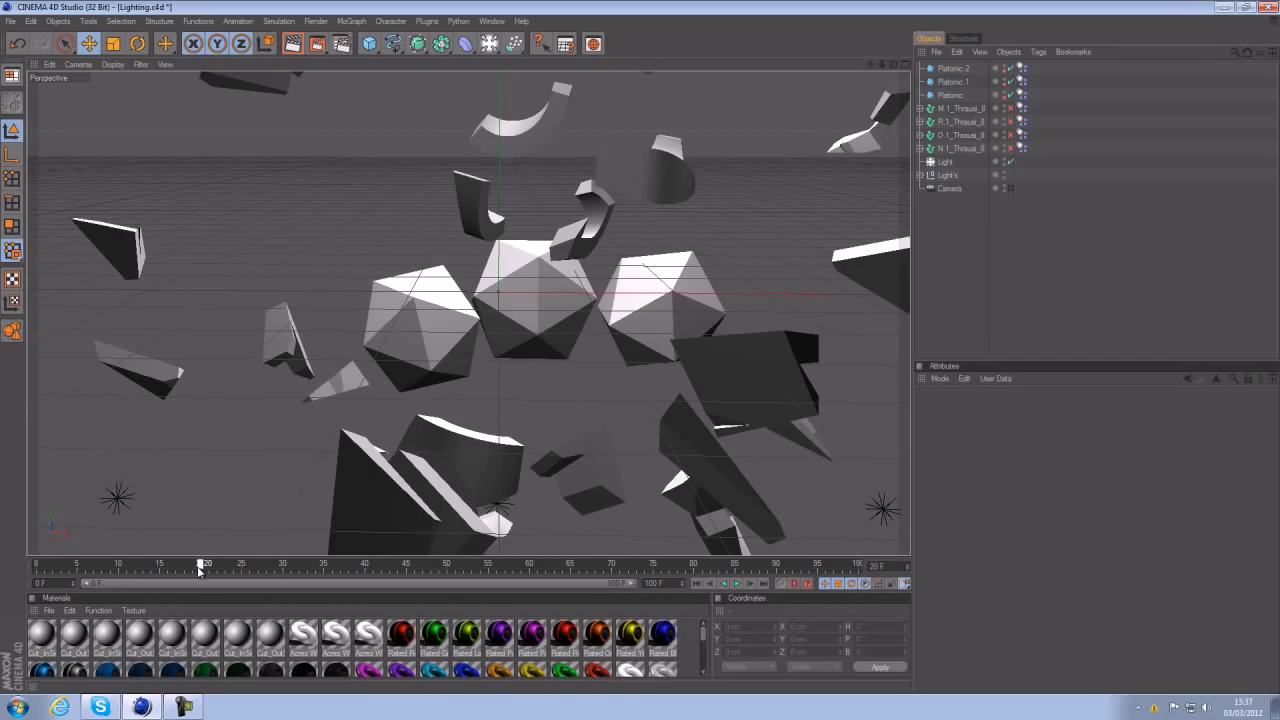
pyautogui.moveTo(197, 566); pyautogui.dragTo(50, 566)
pyautogui.click(40, 568)
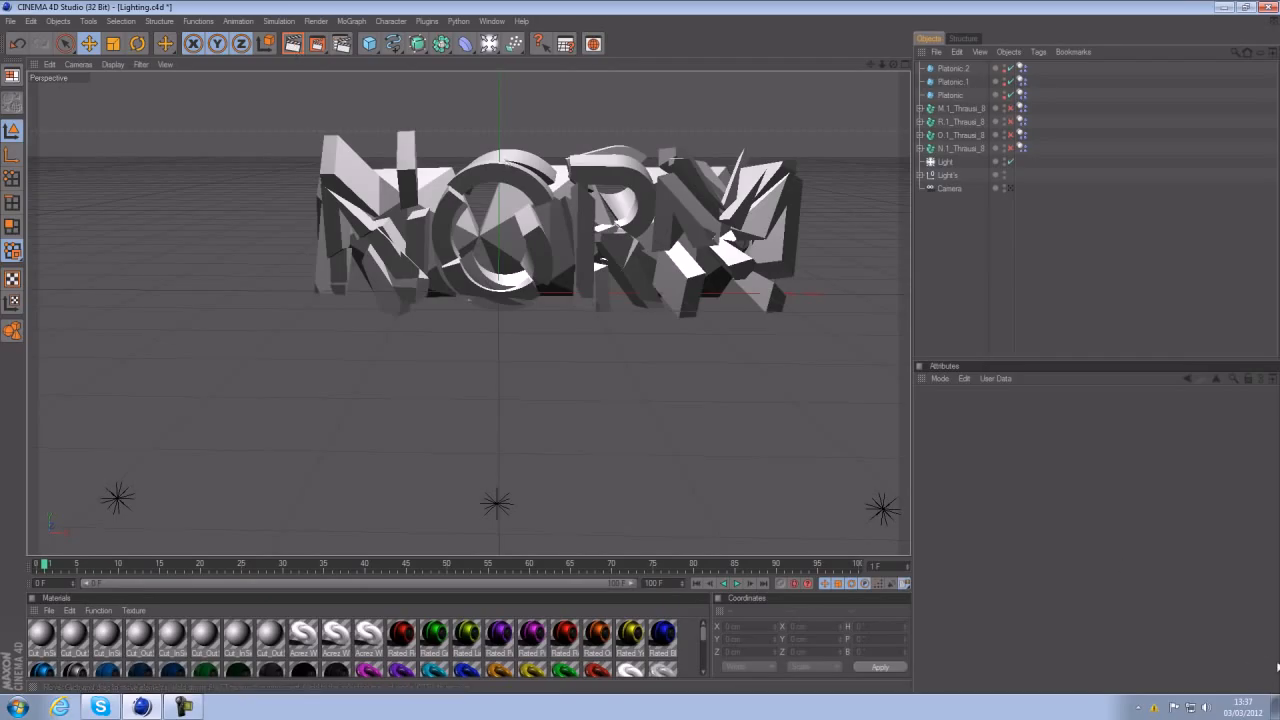
# Step: Render the perspective view at frame 1 to check the shattered letters
pyautogui.click(289, 46)
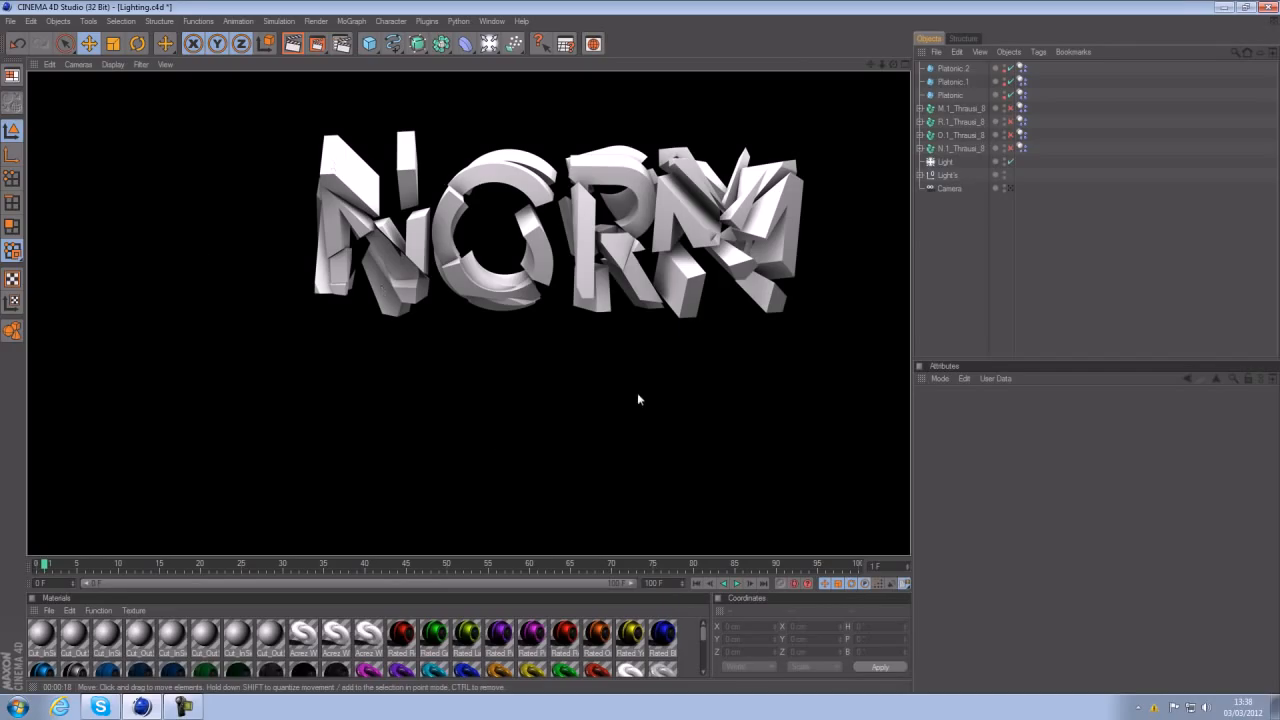
pyautogui.click(1036, 283)
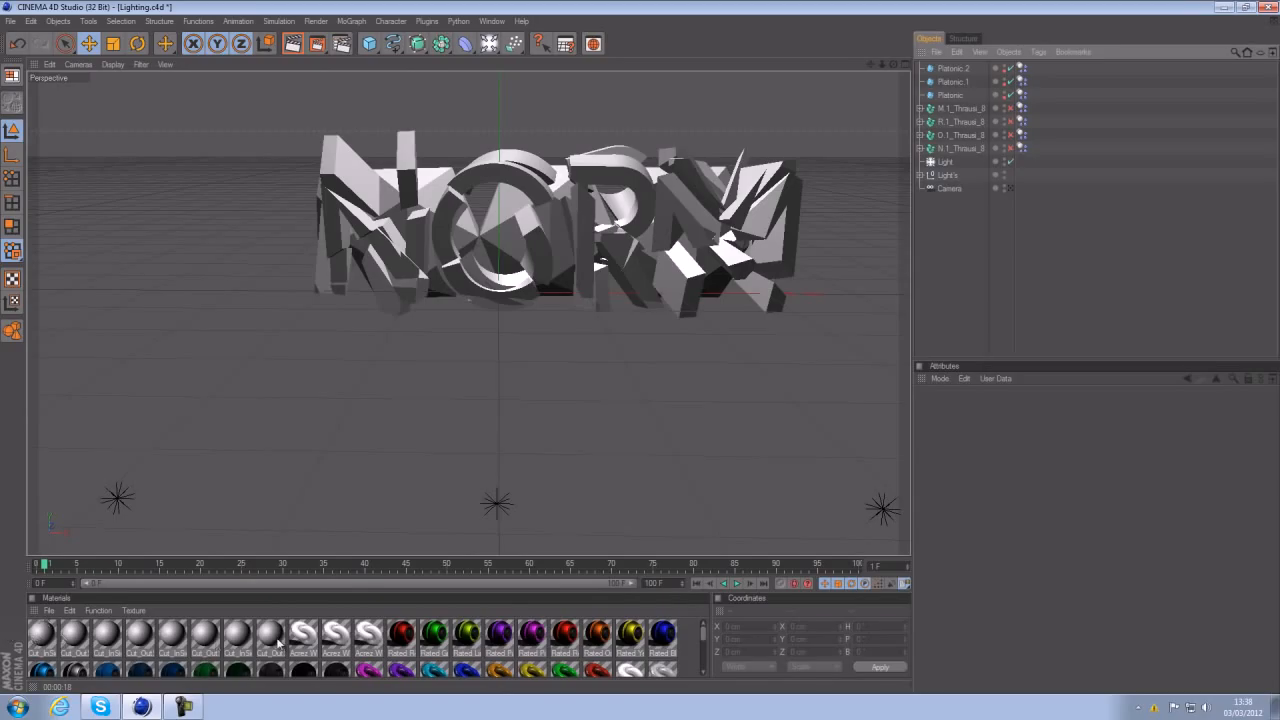
# Step: Give the first Cut_InSide material a pure red colour (255, 0, 0) and enable its reflection at 28% brightness
pyautogui.doubleClick(42, 634)
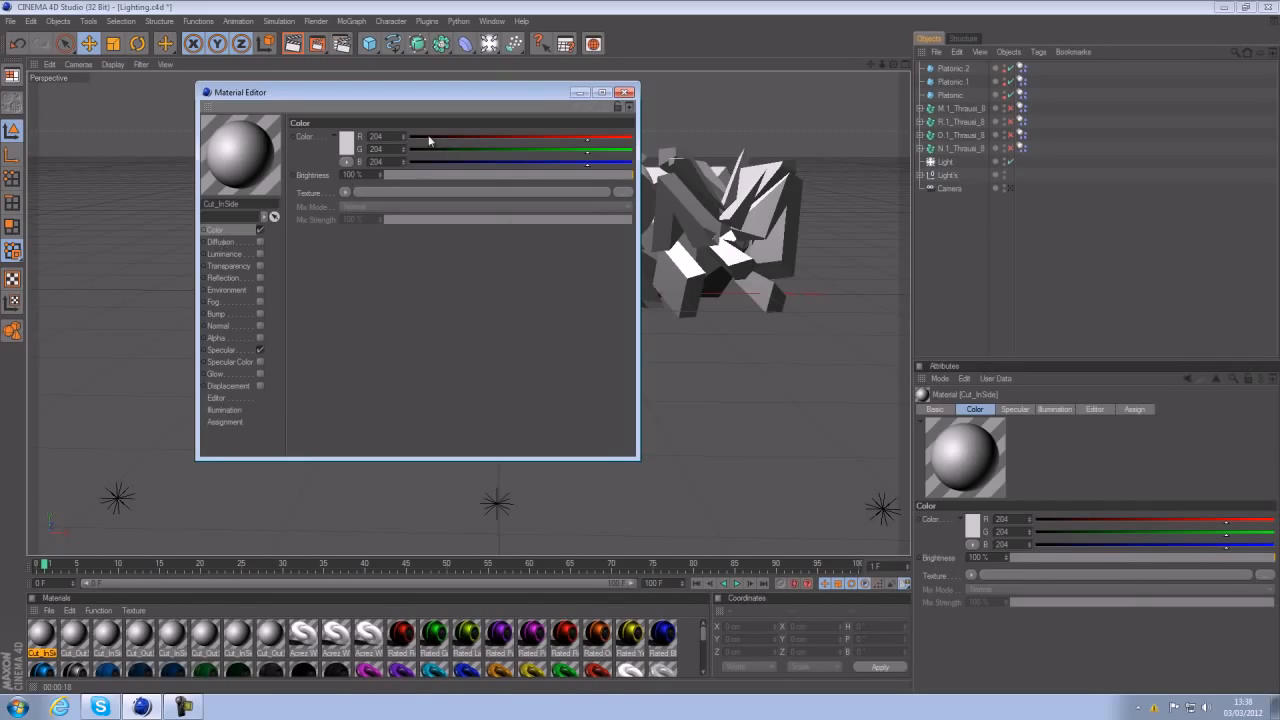
pyautogui.moveTo(441, 92); pyautogui.dragTo(1089, 96)
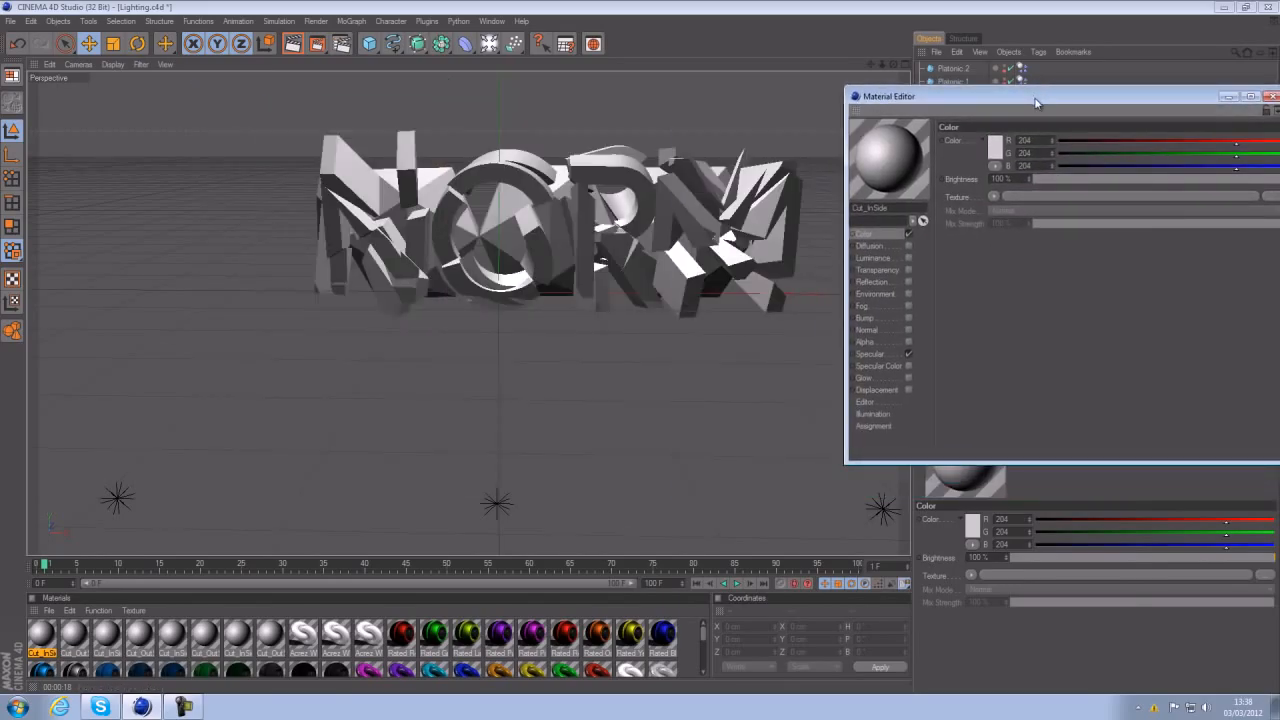
pyautogui.moveTo(1050, 93); pyautogui.dragTo(990, 50)
pyautogui.moveTo(1180, 97); pyautogui.dragTo(999, 111)
pyautogui.moveTo(1176, 129); pyautogui.dragTo(1048, 132)
pyautogui.click(848, 238)
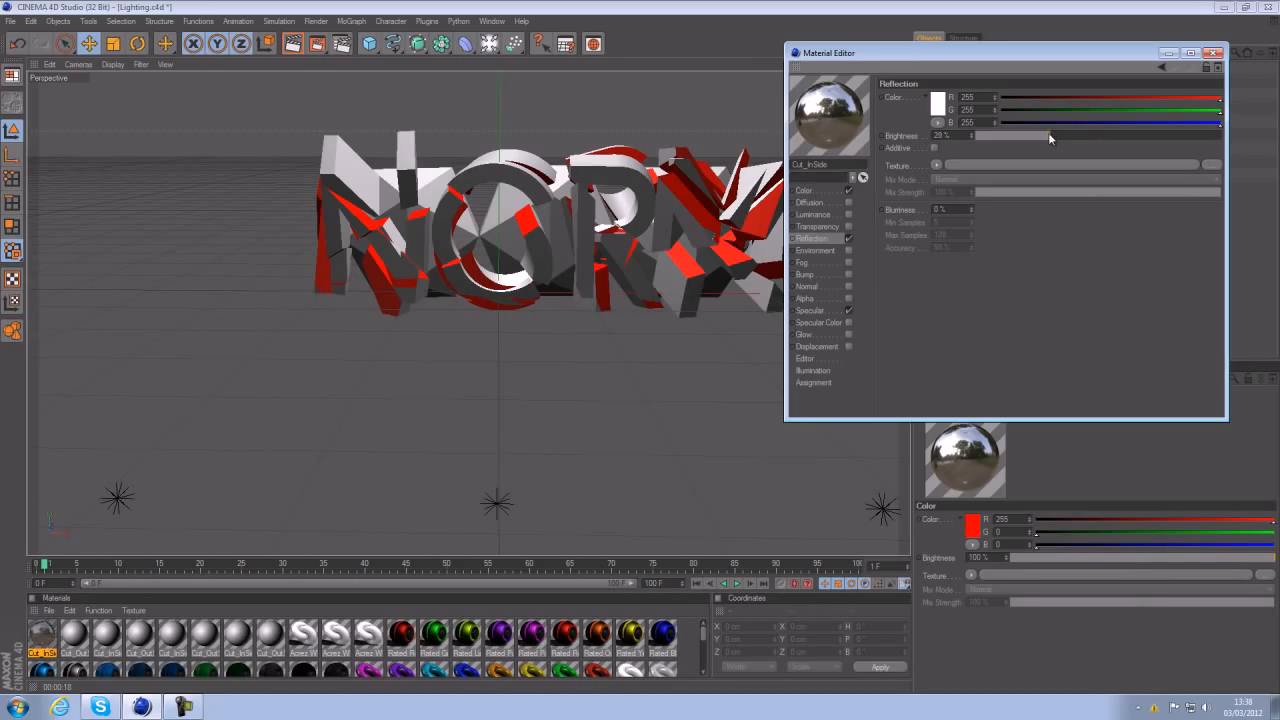
# Step: Enable glow on the red Cut_InSide material with an outer strength of 150% and close its editor
pyautogui.click(848, 334)
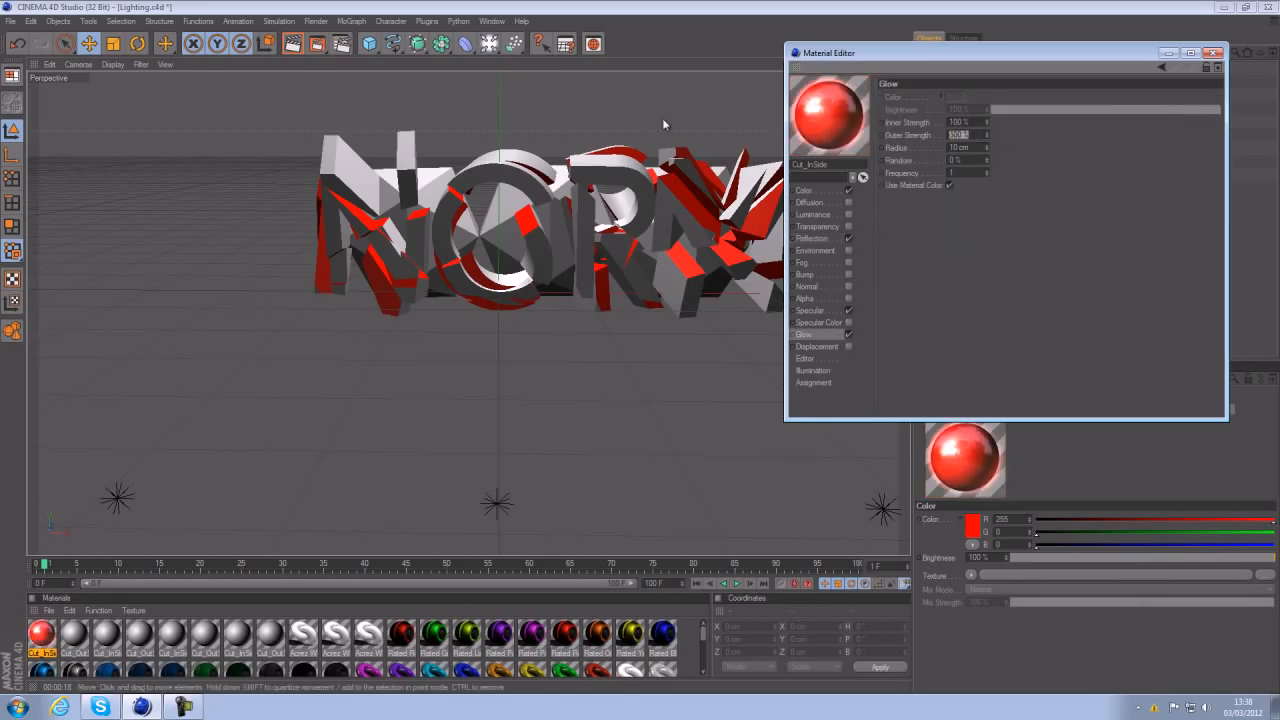
pyautogui.write('150')
pyautogui.press('Return')
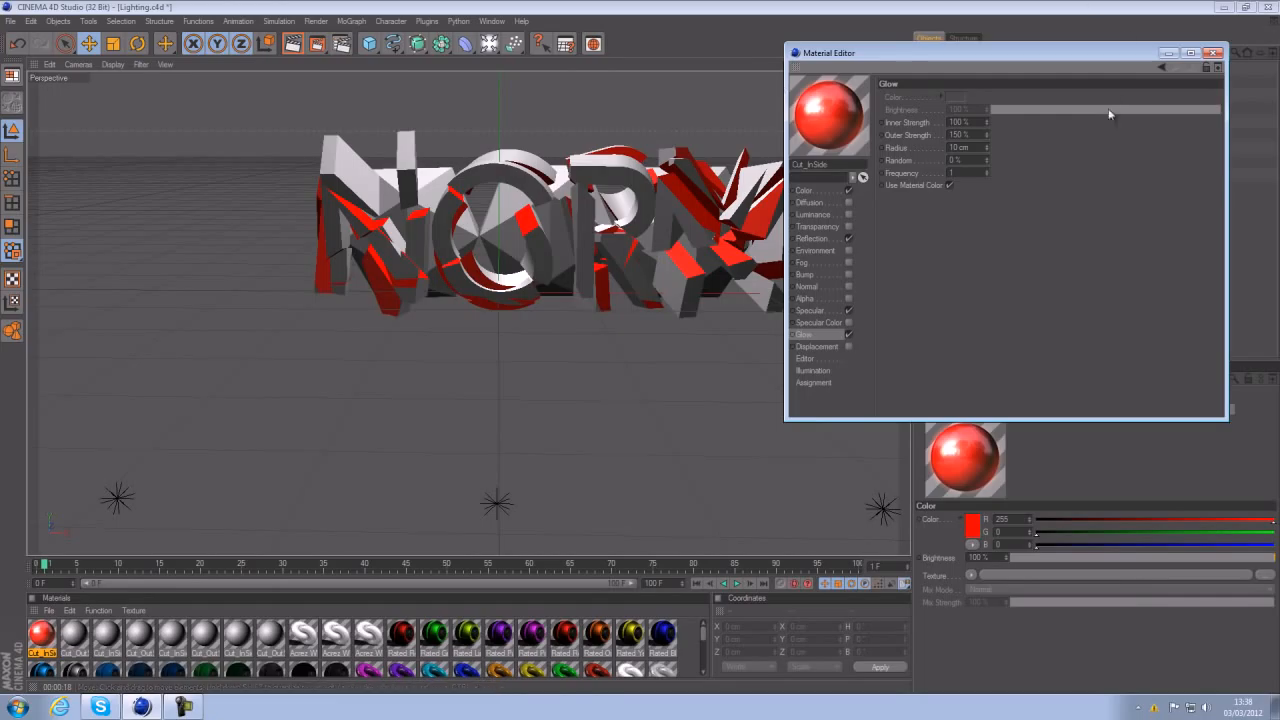
pyautogui.click(1213, 52)
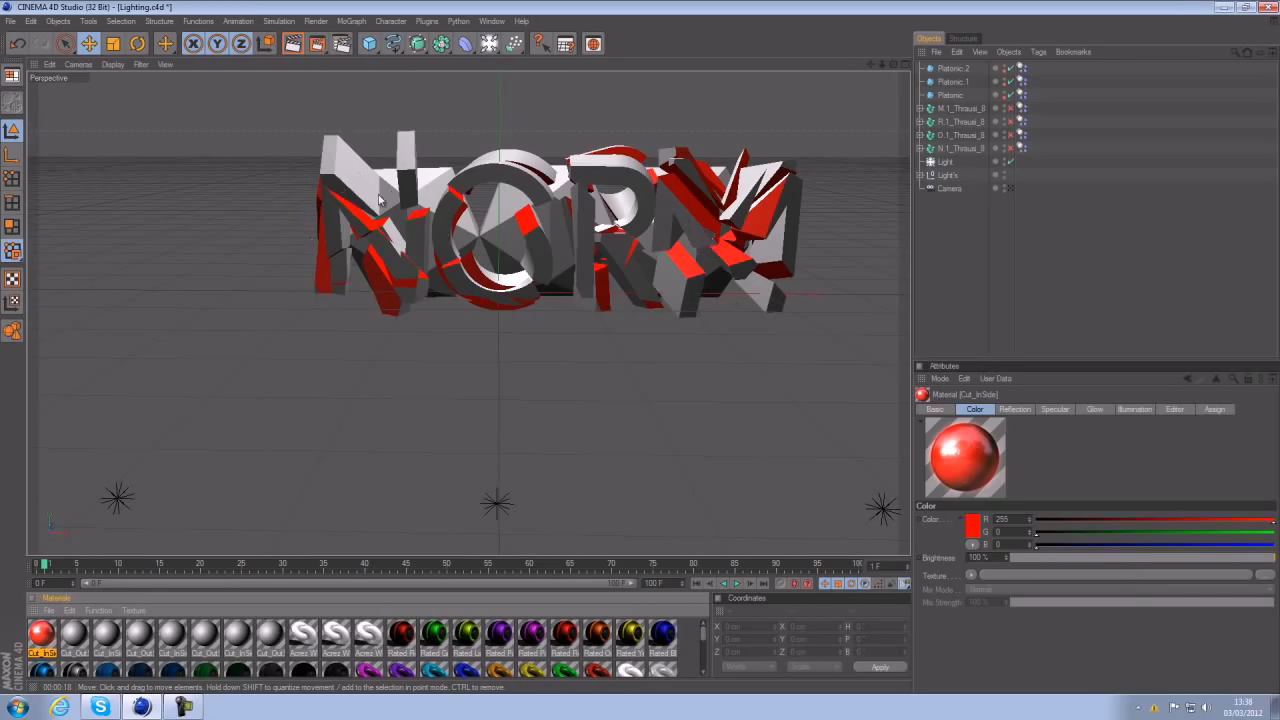
# Step: Set the first Cut_OutSide material's colour to dark grey (RGB 43, 43, 43) and close its editor
pyautogui.doubleClick(73, 630)
pyautogui.moveTo(407, 104); pyautogui.dragTo(864, 197)
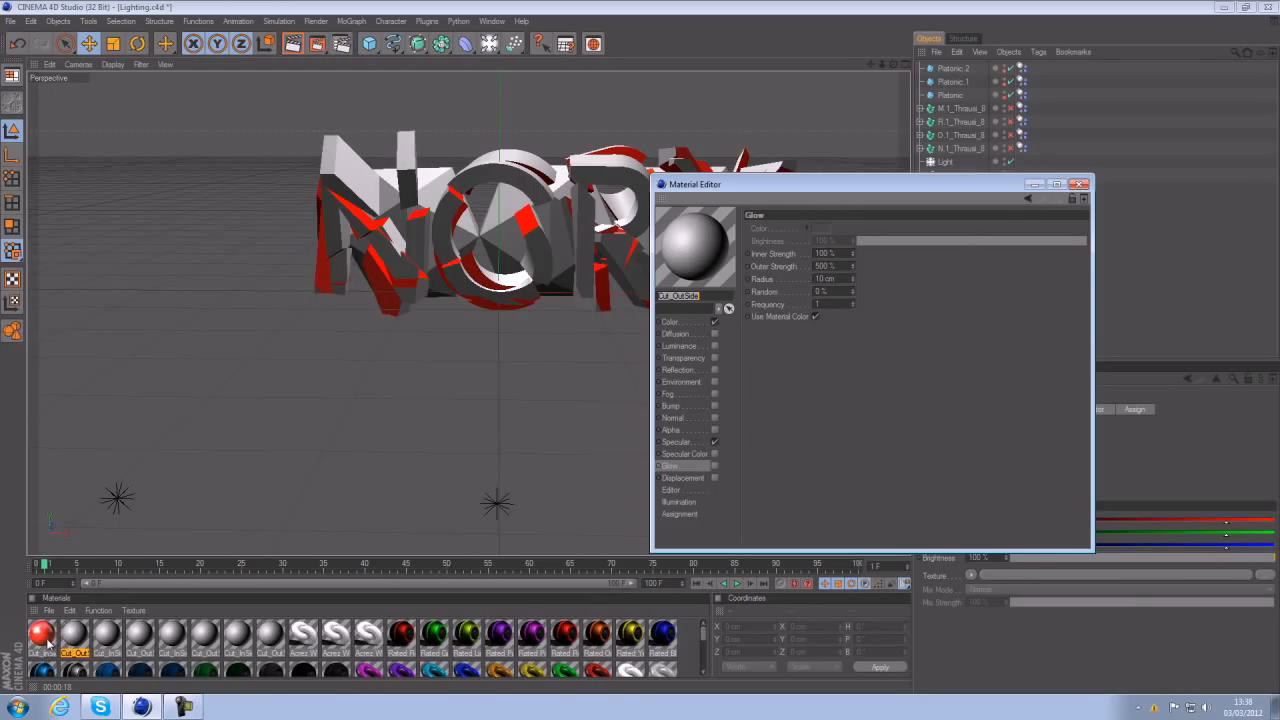
pyautogui.click(670, 322)
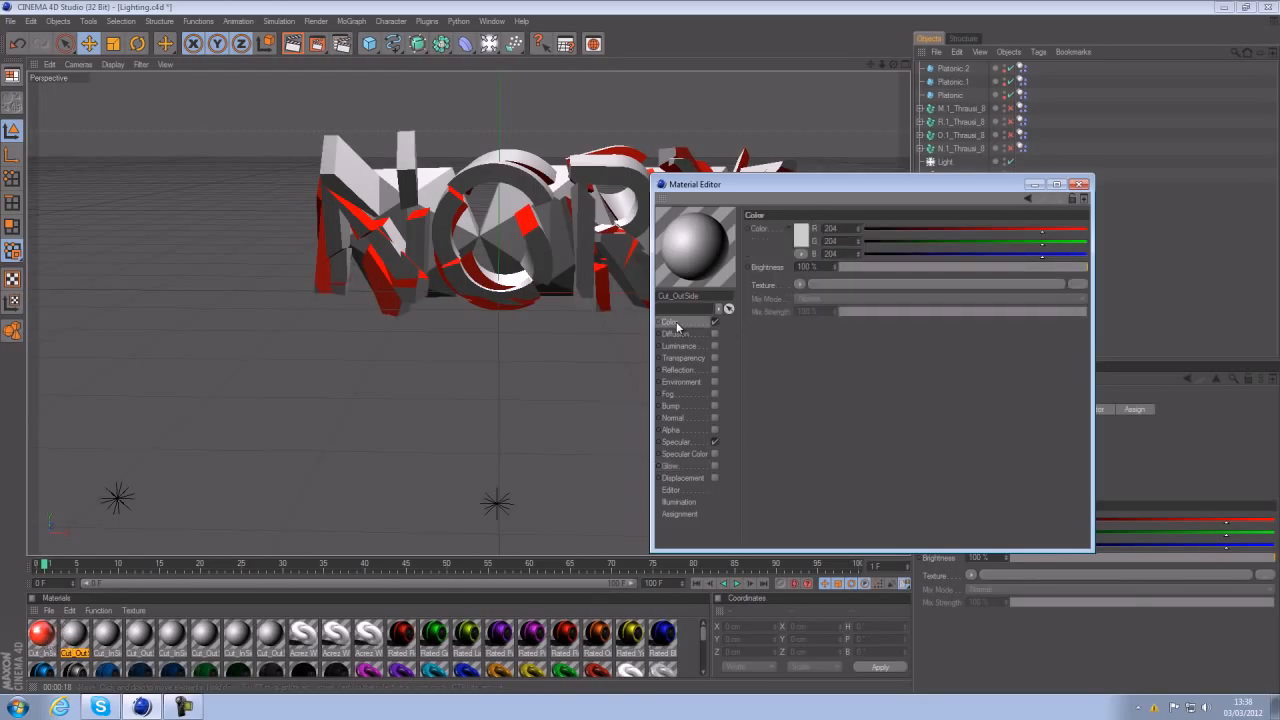
pyautogui.click(803, 241)
pyautogui.moveTo(778, 176); pyautogui.dragTo(895, 335)
pyautogui.moveTo(846, 385); pyautogui.dragTo(838, 413)
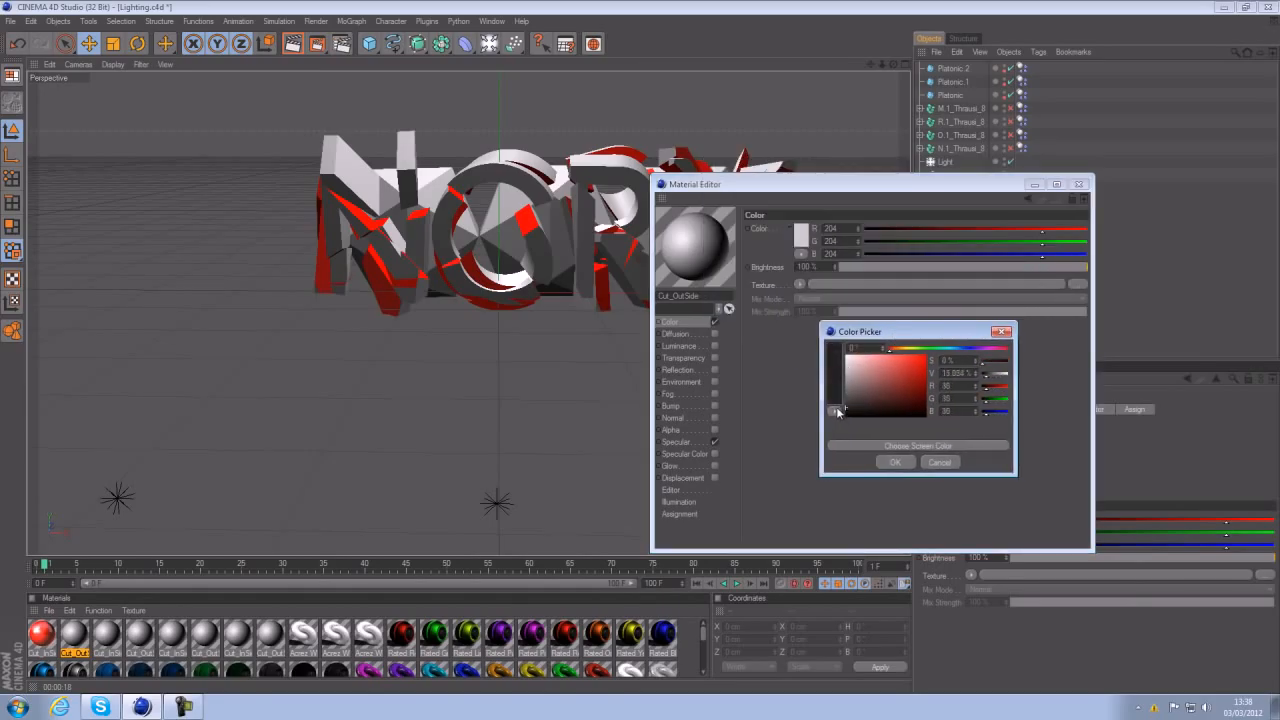
pyautogui.click(897, 462)
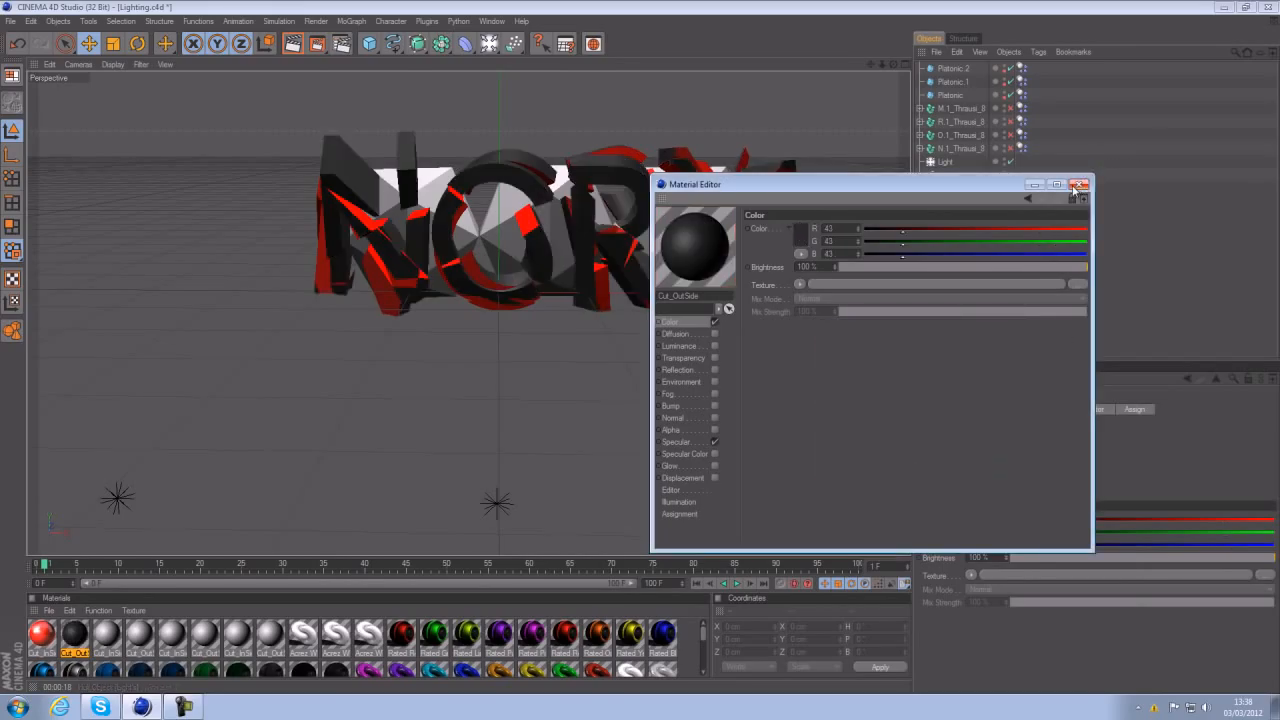
pyautogui.click(1078, 186)
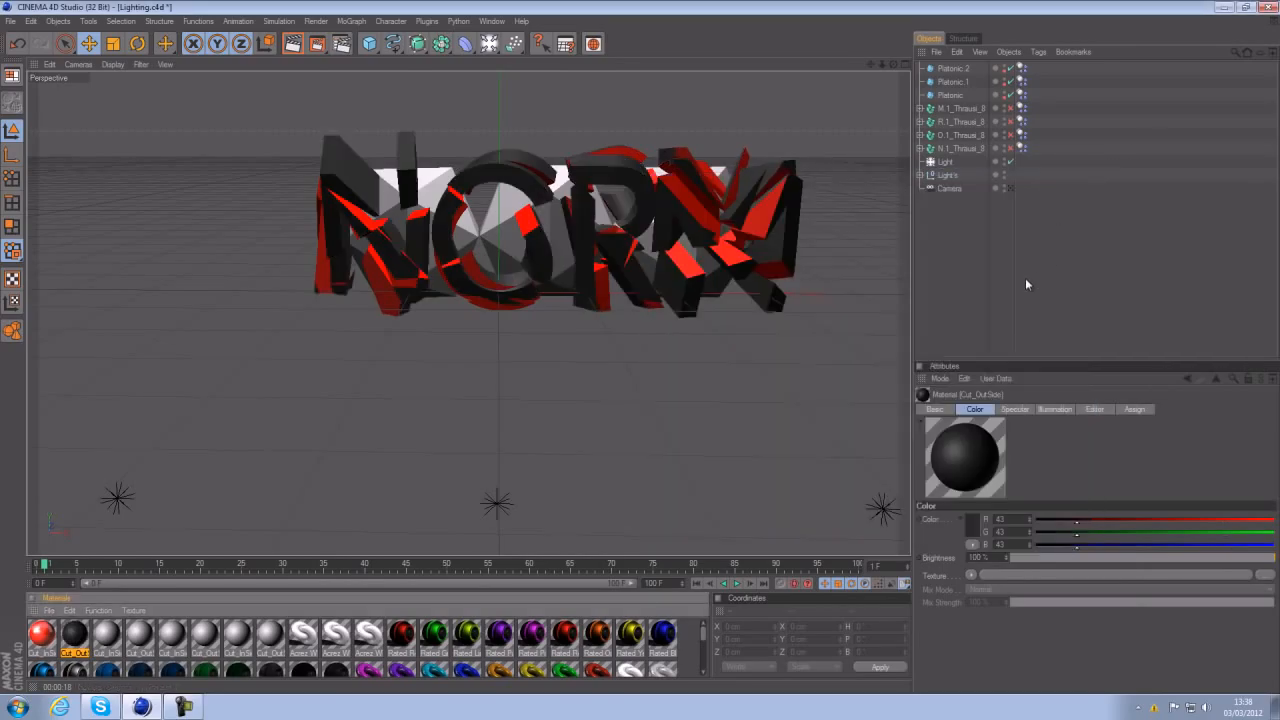
# Step: Reframe the text slightly and render the perspective view to check the red and dark grey materials
pyautogui.moveTo(869, 64); pyautogui.dragTo(634, 350)
pyautogui.click(298, 44)
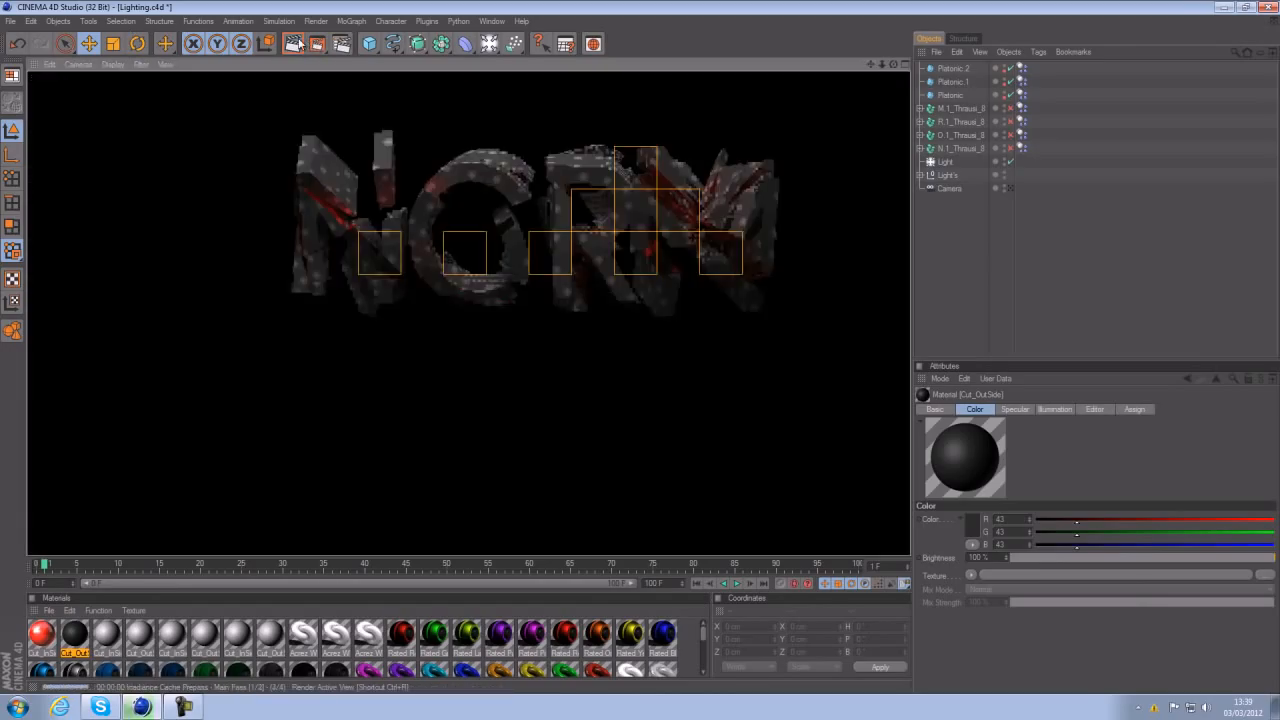